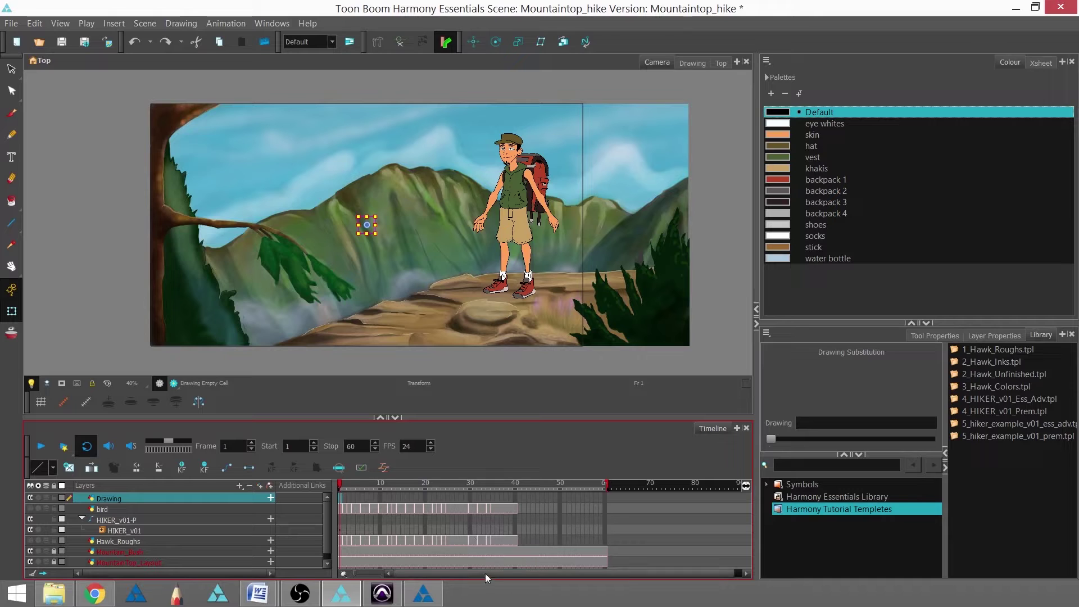
Step: Change the scene's stop frame from 60 to 120 and check the new range in the timeline
drag(485, 573, 568, 573)
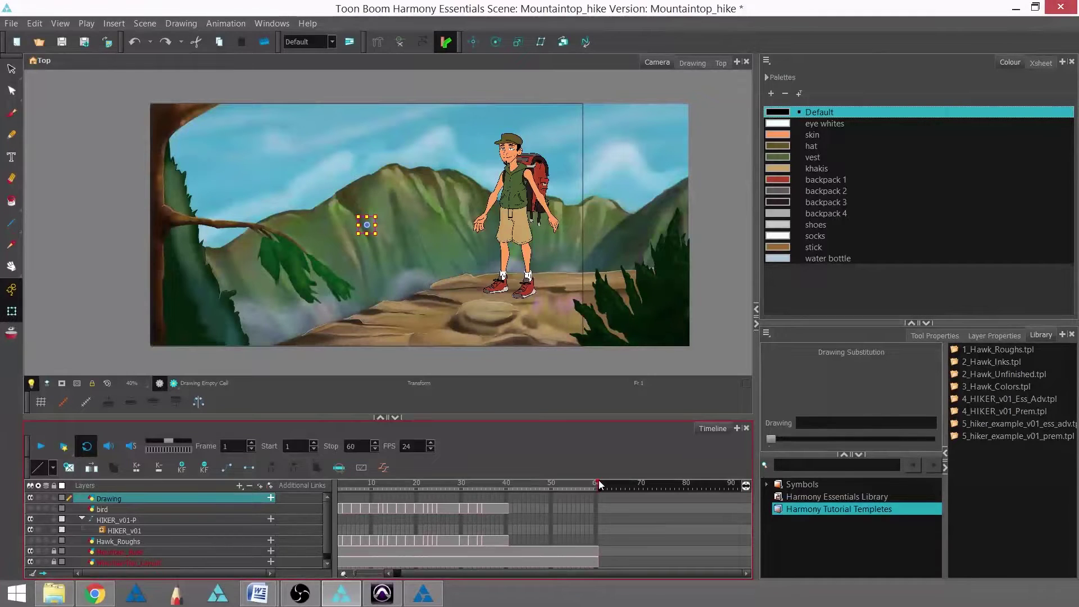
mouse_move(661, 490)
mouse_down()
mouse_move(755, 489)
mouse_move(684, 494)
mouse_up()
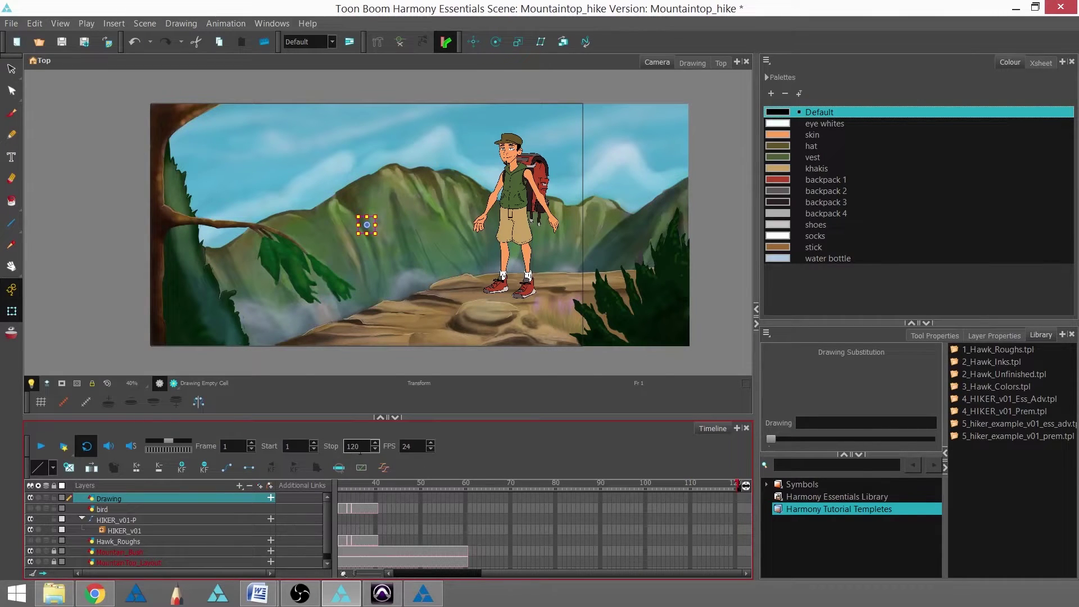
drag(517, 568, 363, 560)
Step: Drop 5_hiker_example_v01_ess_adv.tpl onto HIKER_v01, scrub the walking-stick animation, and unlock Mountain_Bush
click(339, 529)
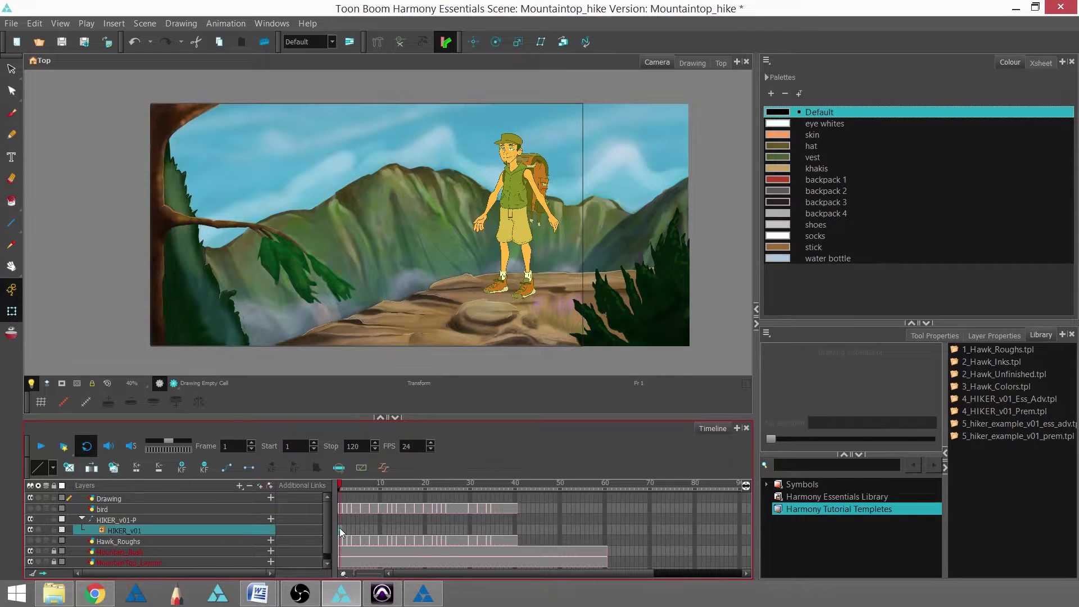
click(969, 424)
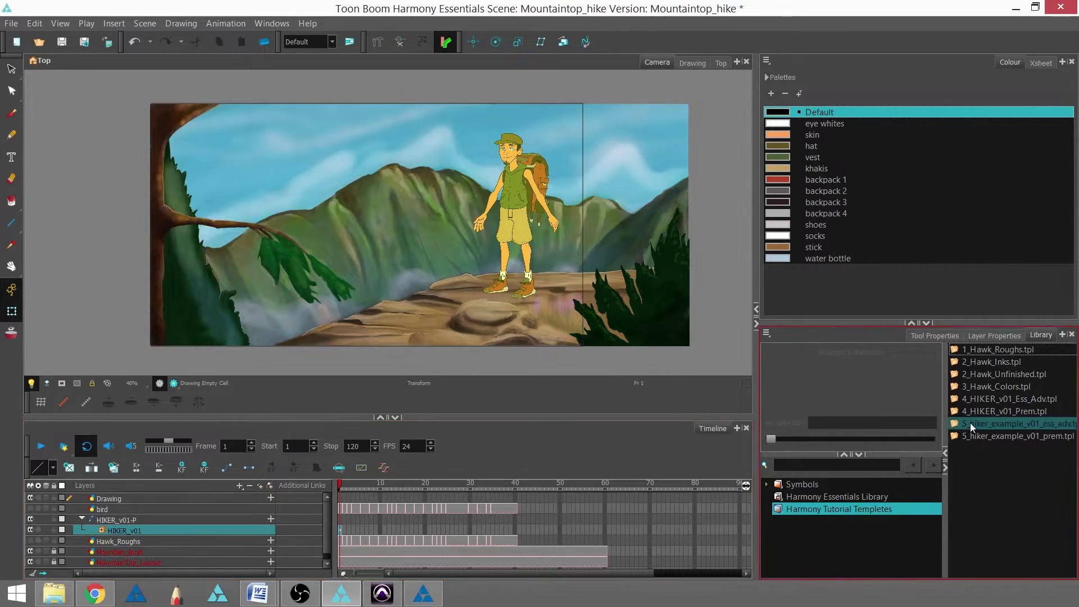
drag(969, 423, 133, 530)
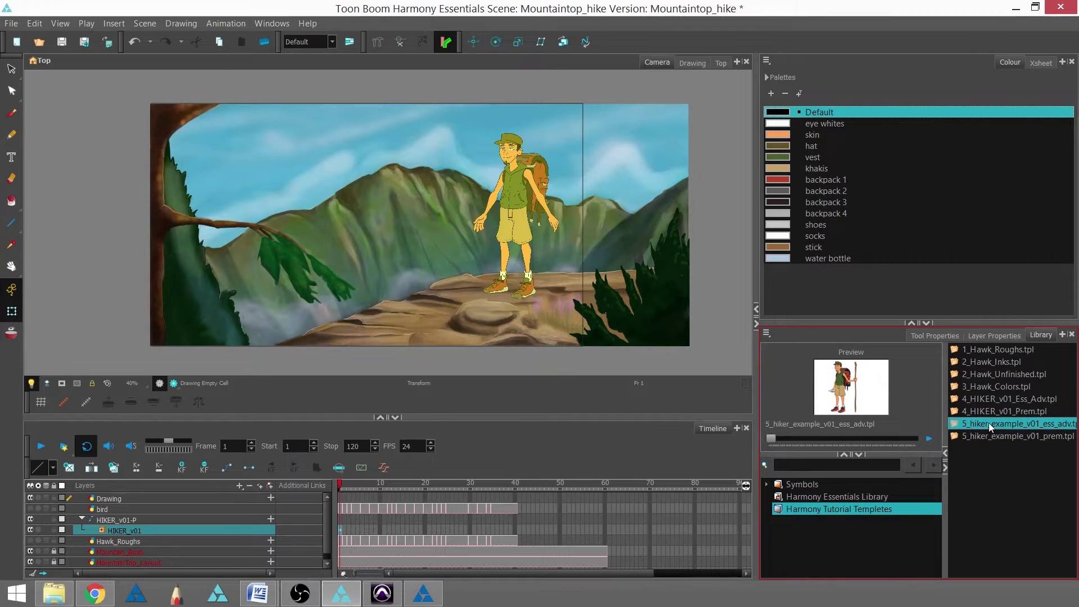
drag(992, 422, 342, 530)
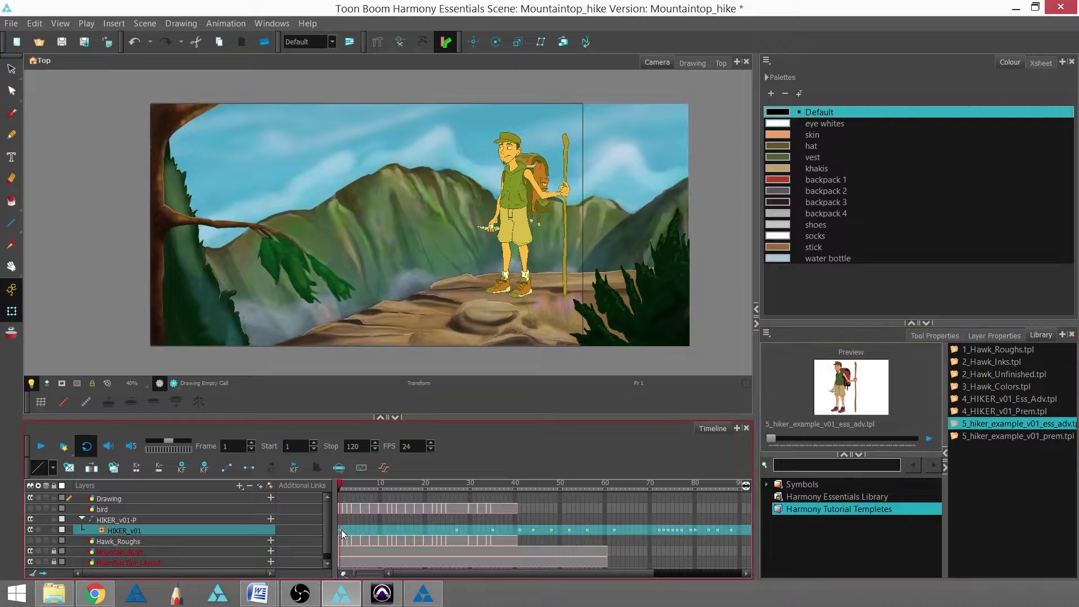
drag(340, 483, 690, 518)
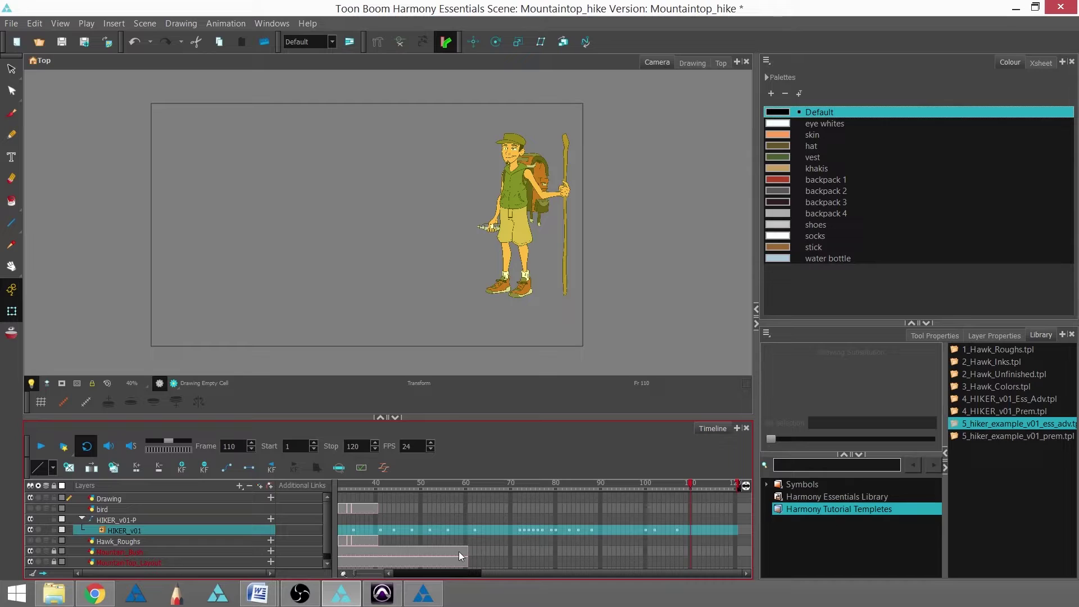
click(53, 550)
Step: Unlock MountainTop_Layout and extend both background layers' exposure to frame 120
click(53, 561)
drag(736, 552, 736, 561)
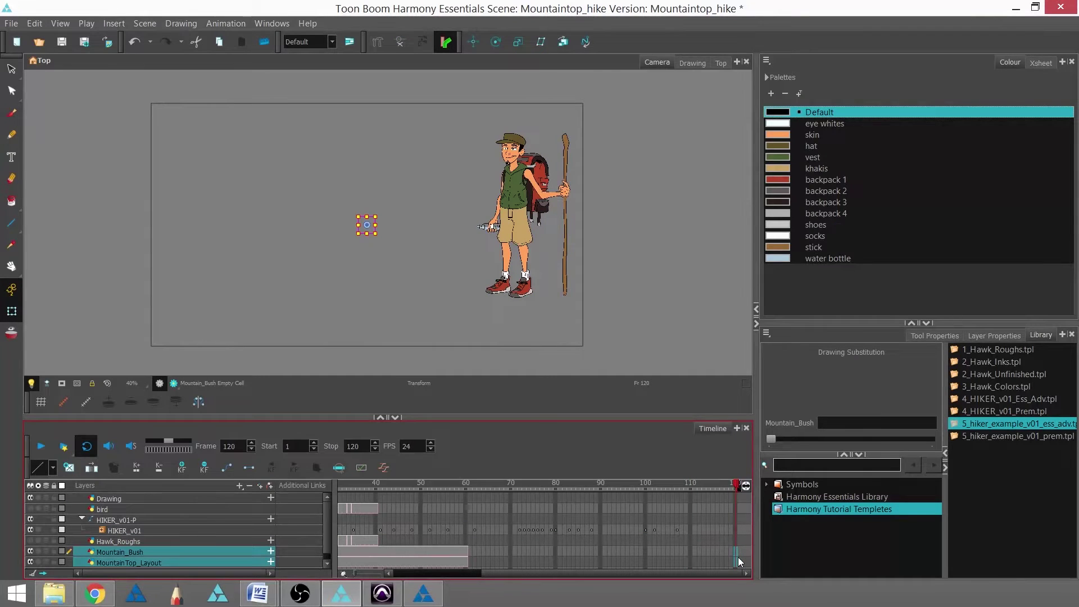
key(F5)
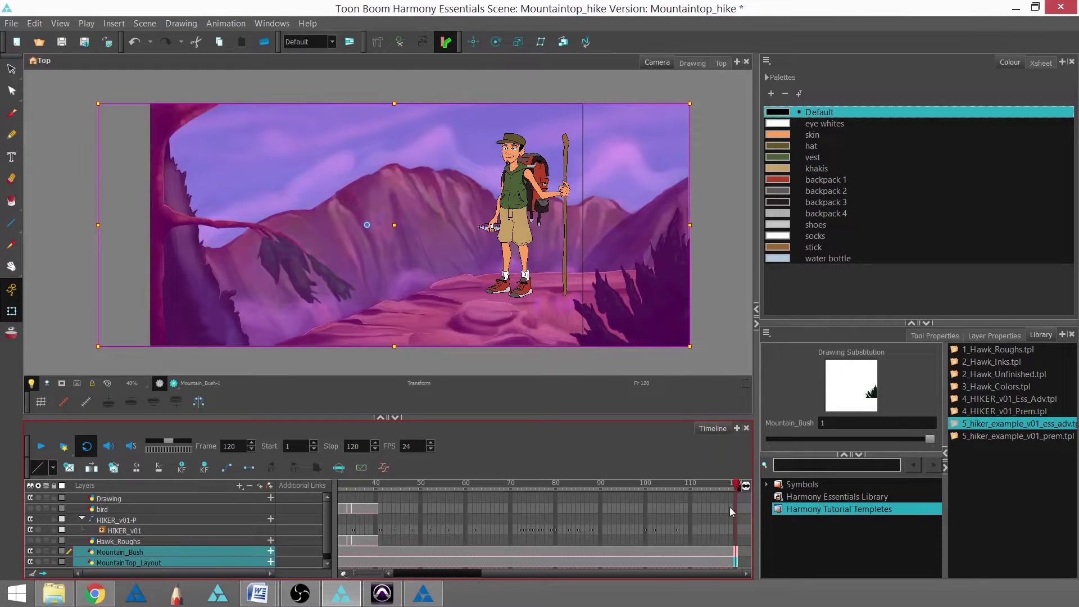
Step: Extend the bird layer to frame 120, make it visible, and preview the later frames
click(734, 507)
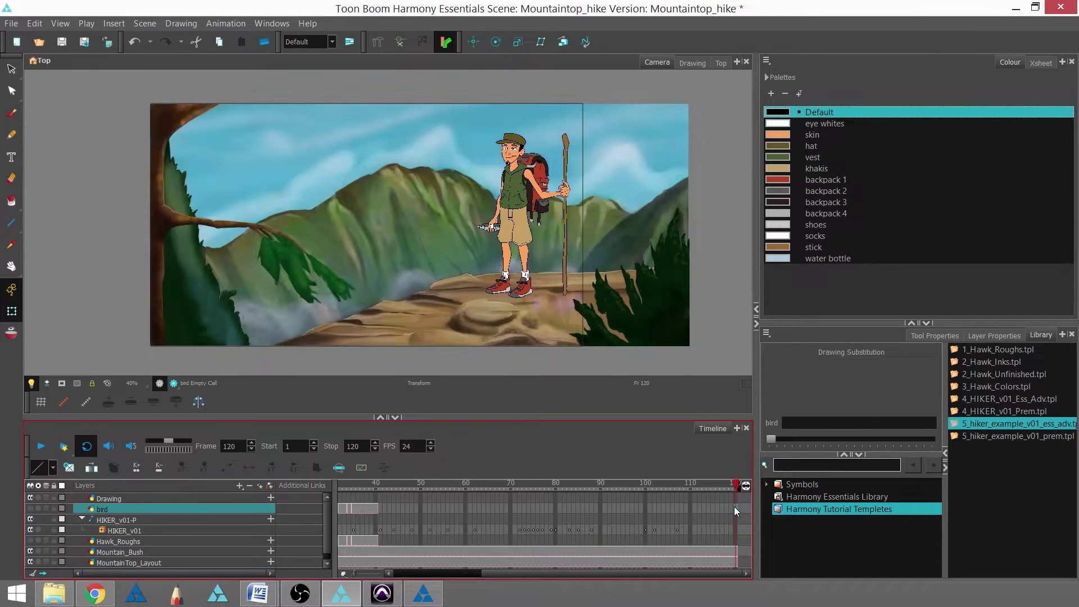
key(F5)
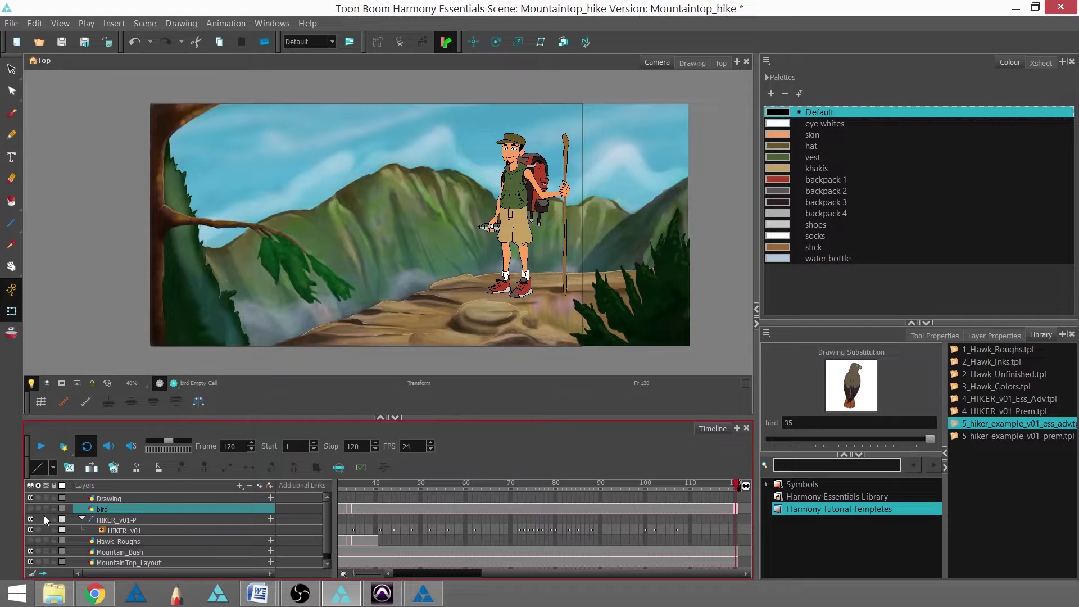
click(31, 509)
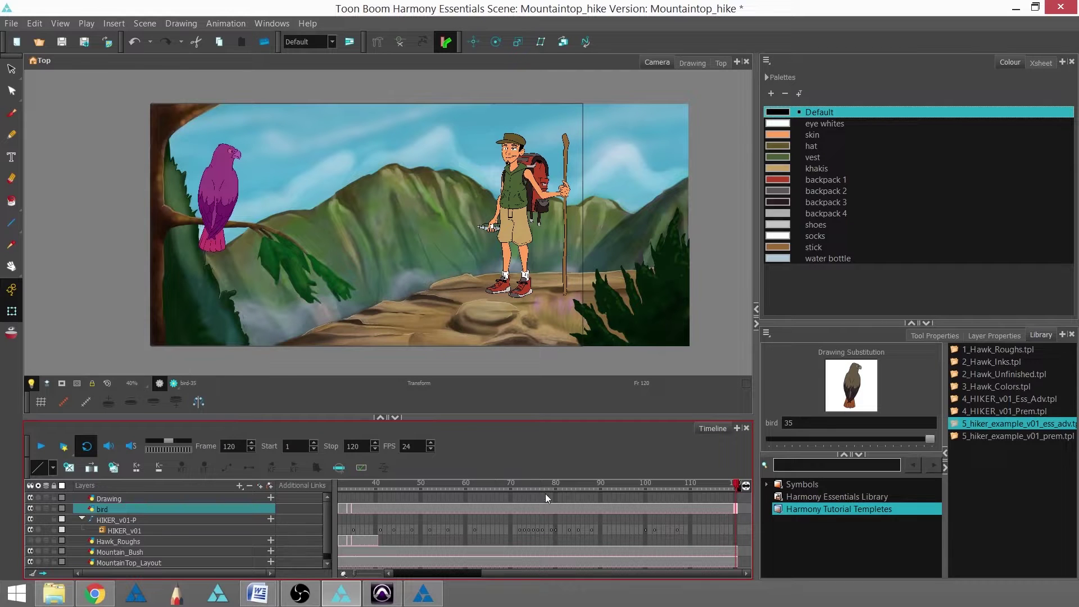
drag(507, 481, 336, 515)
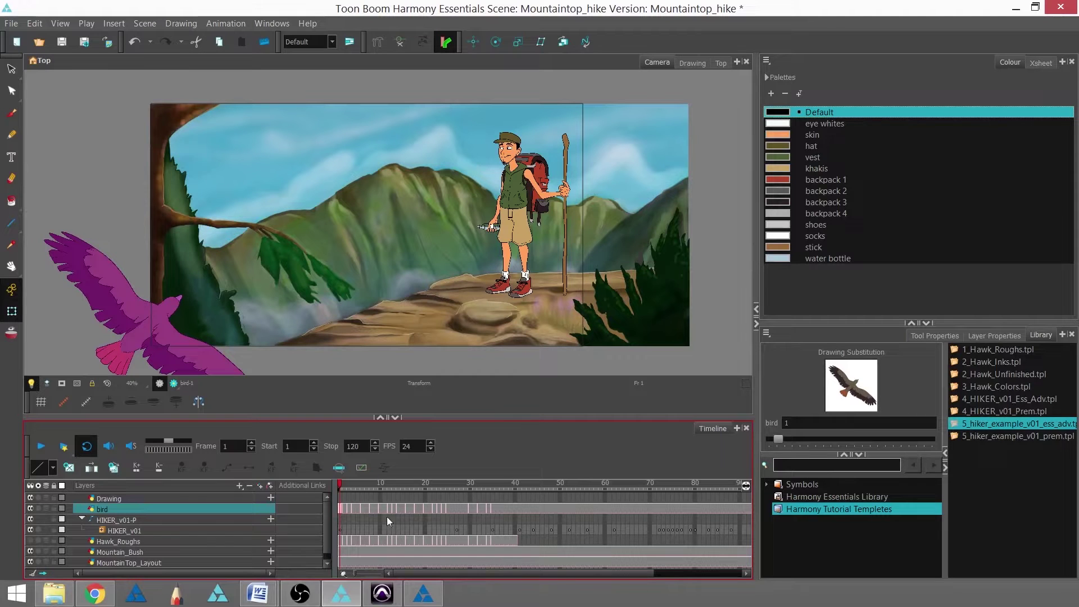
mouse_move(446, 577)
mouse_down()
mouse_move(547, 577)
mouse_move(427, 575)
mouse_up()
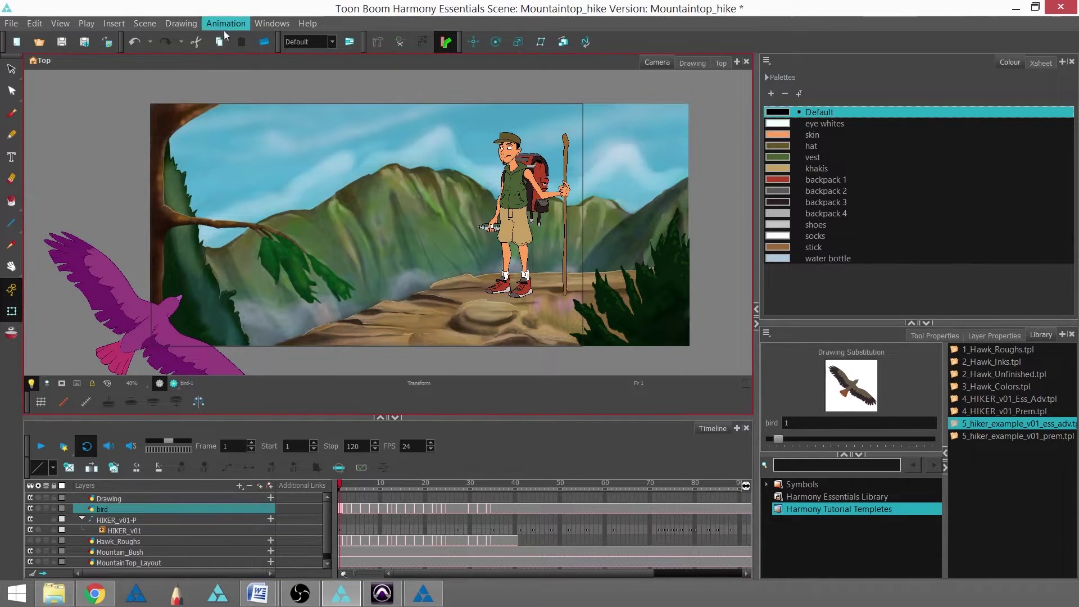
Step: Insert a new Camera layer into the scene from the Insert menu
click(186, 25)
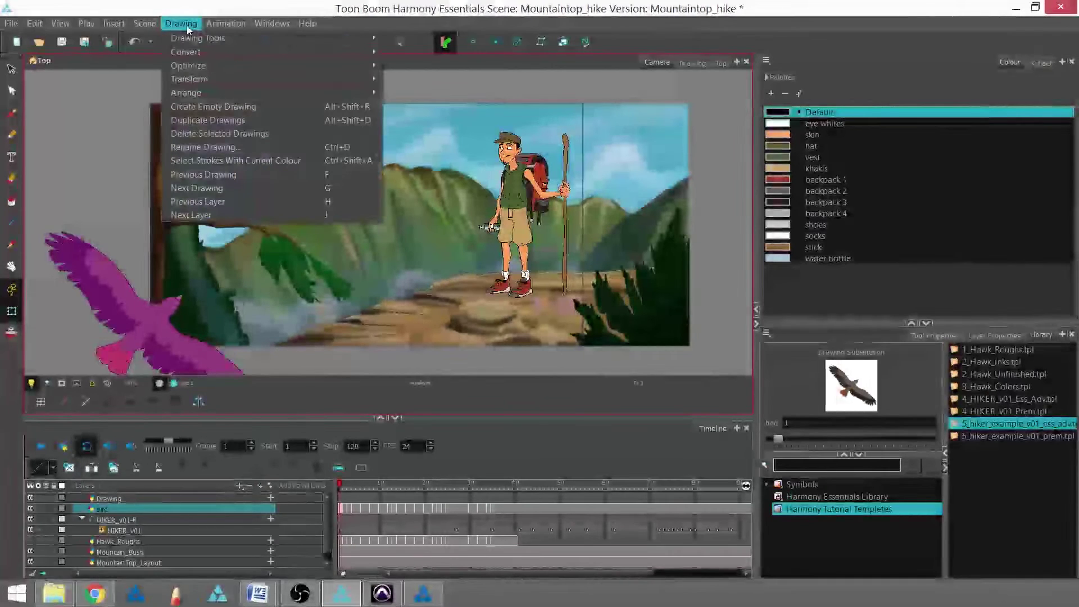
mouse_move(110, 25)
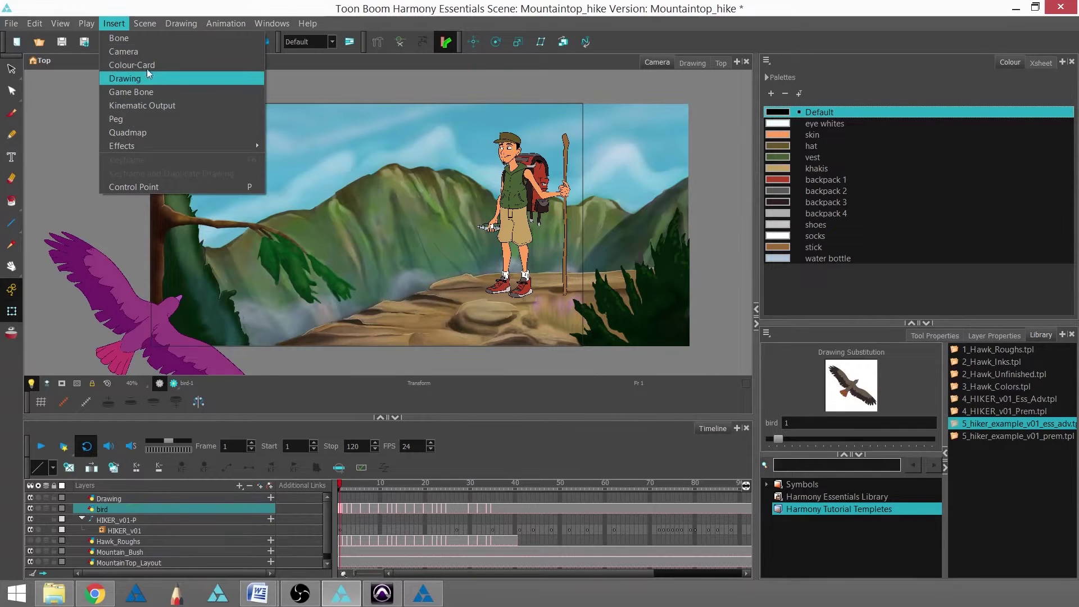
click(150, 52)
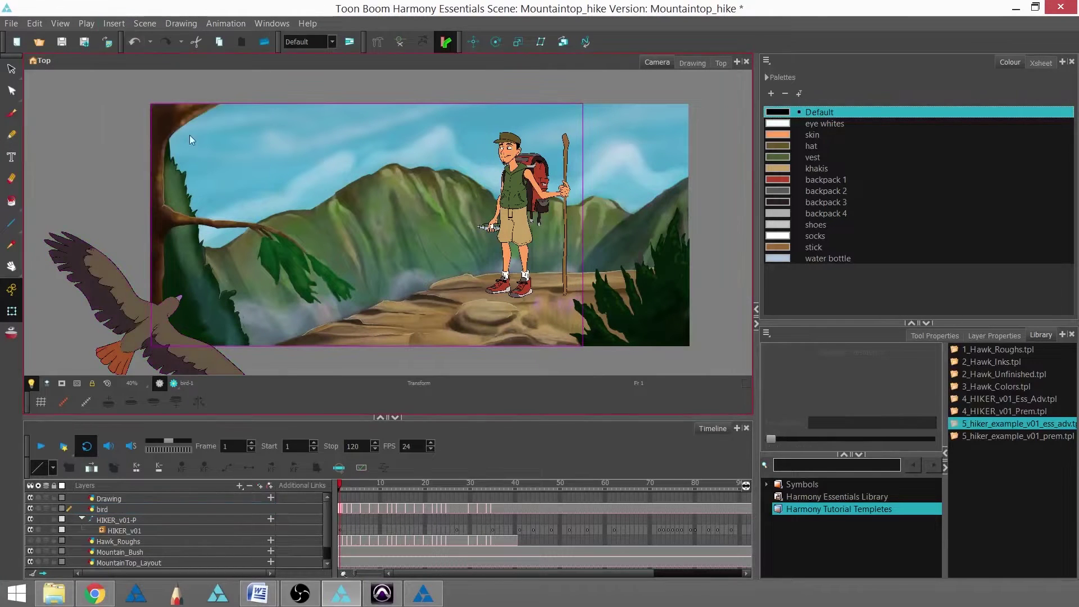
drag(327, 503, 329, 537)
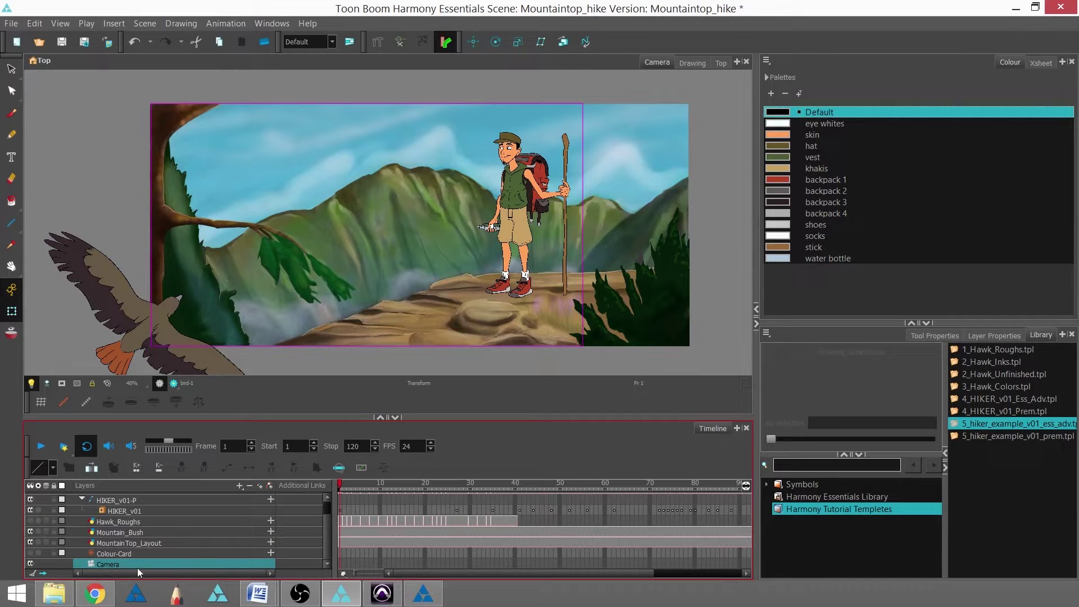
right_click(112, 562)
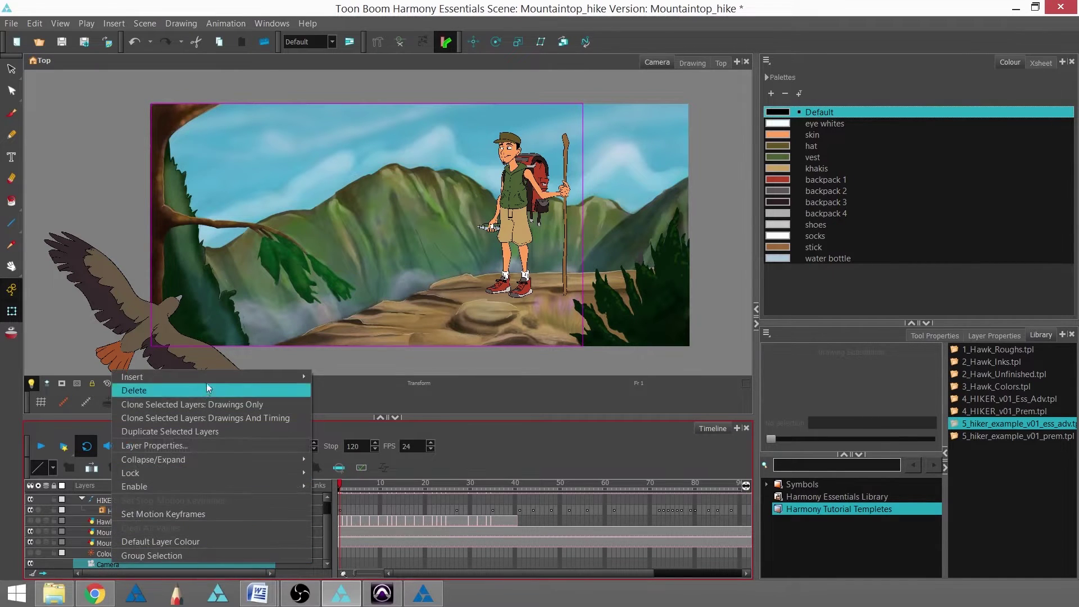
Step: Insert a Camera-P peg as the parent of the Camera layer
mouse_move(238, 380)
click(352, 460)
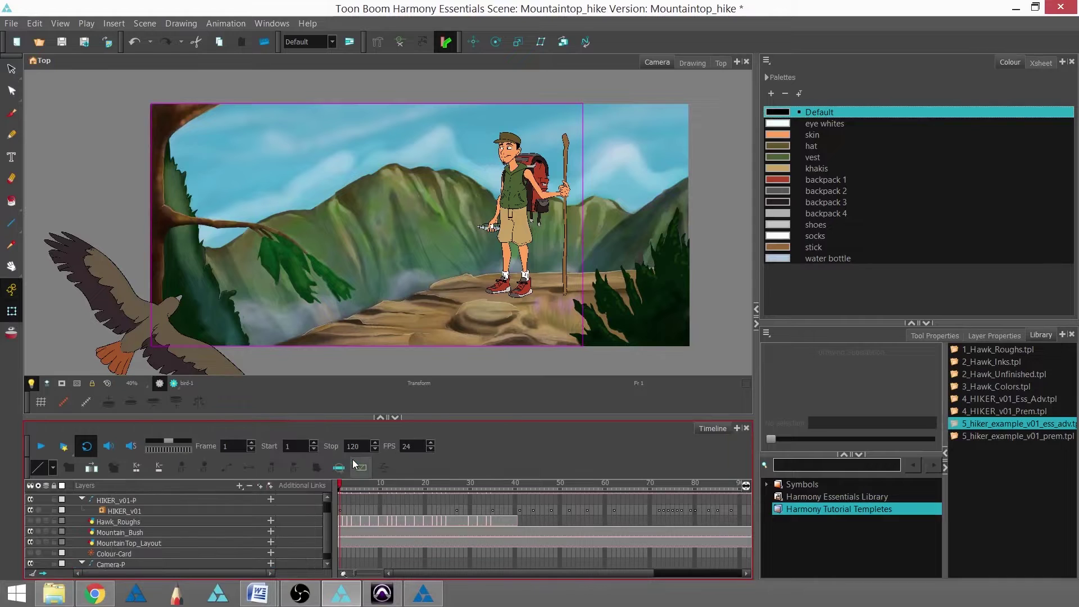
scroll(327, 534, down, 1)
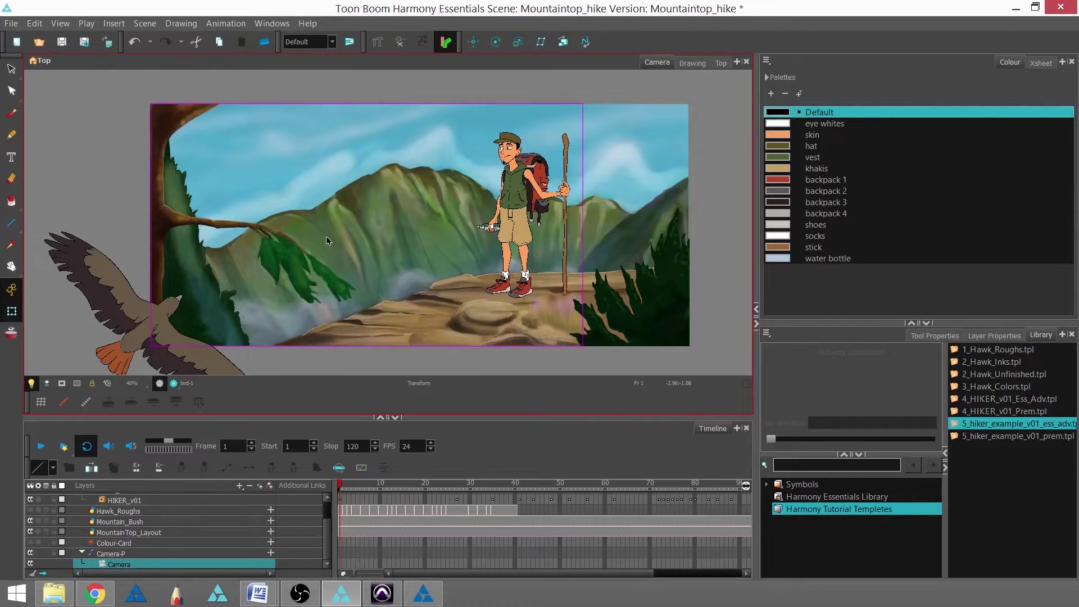
Step: Select Camera-P, set a keyframe at frame 110, and preview the frames leading up to it
click(163, 554)
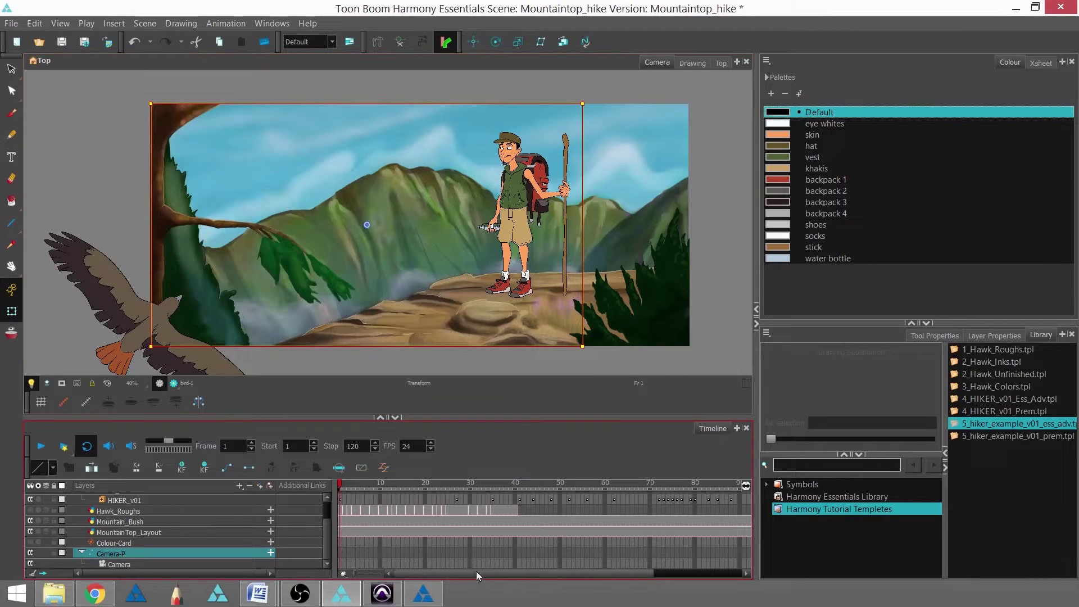
mouse_move(471, 573)
mouse_down()
mouse_move(501, 572)
mouse_move(476, 578)
mouse_up()
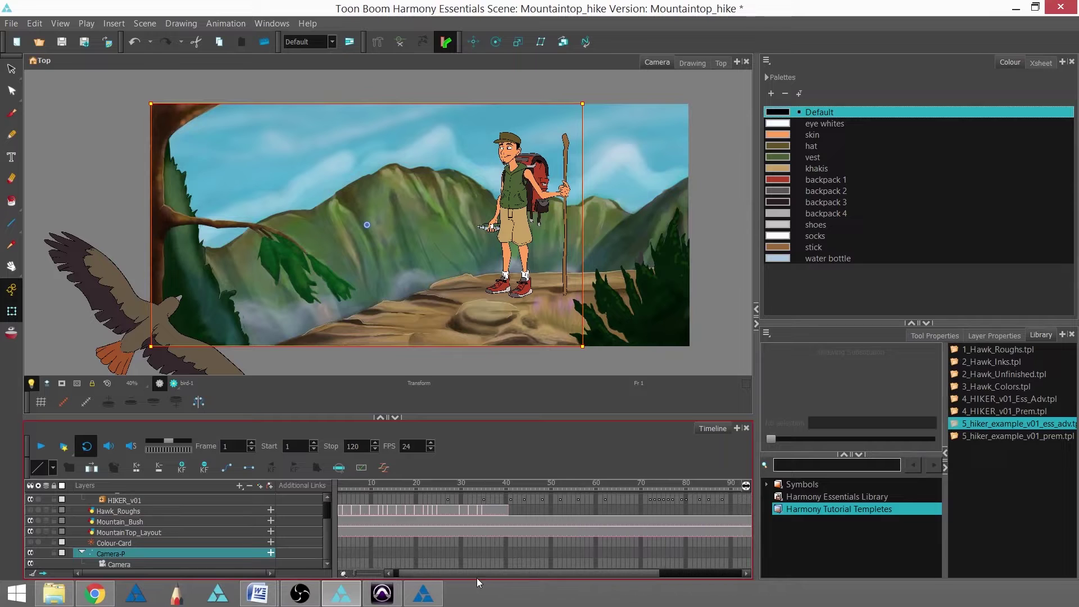
click(438, 482)
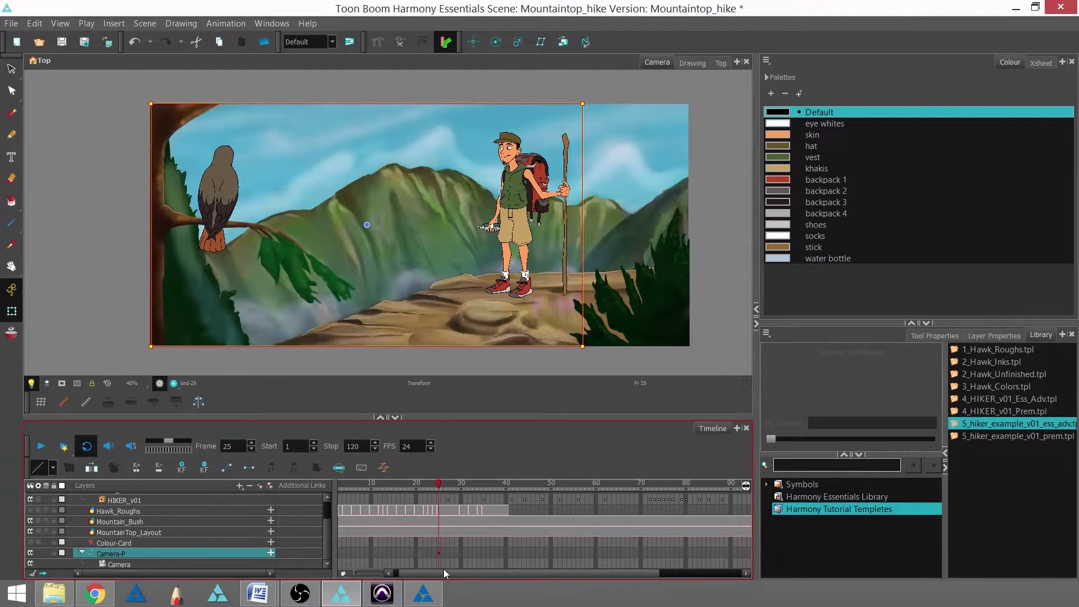
drag(443, 571, 544, 575)
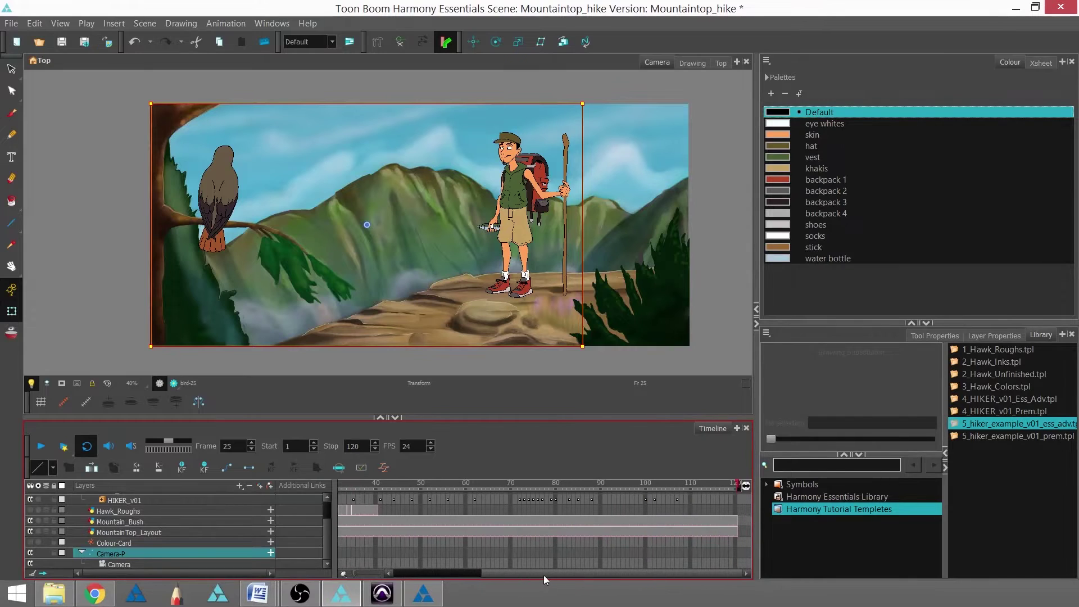
click(690, 553)
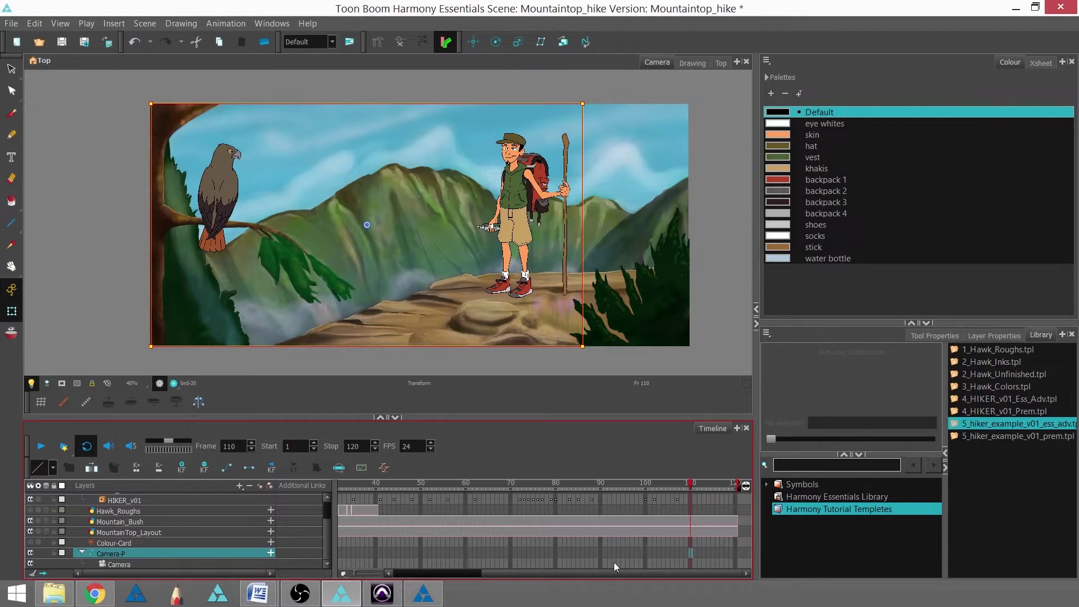
click(183, 469)
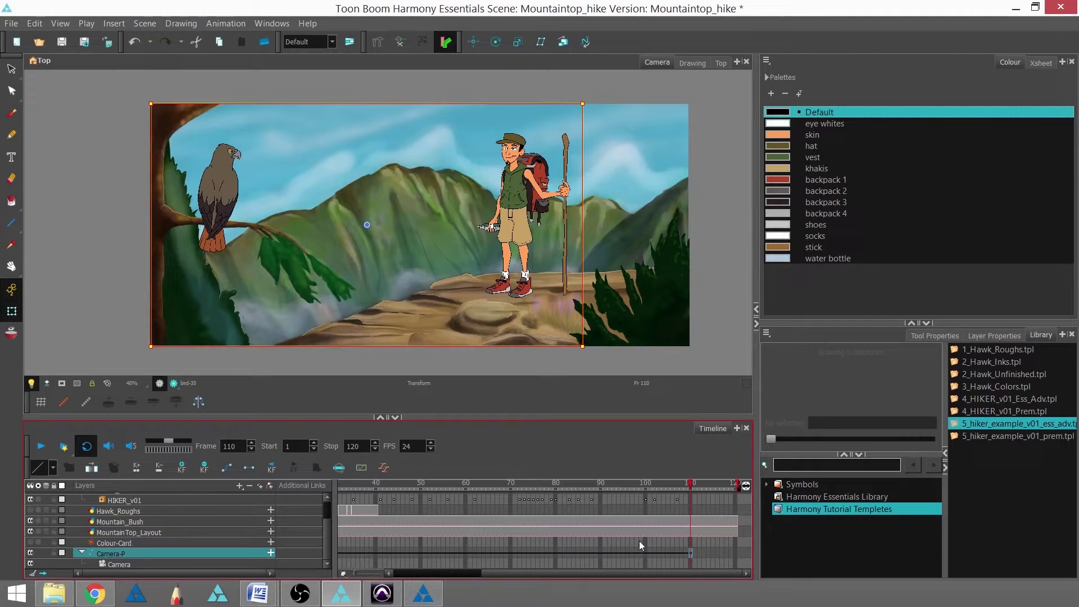
mouse_move(689, 493)
mouse_down()
mouse_move(632, 495)
mouse_move(690, 493)
mouse_up()
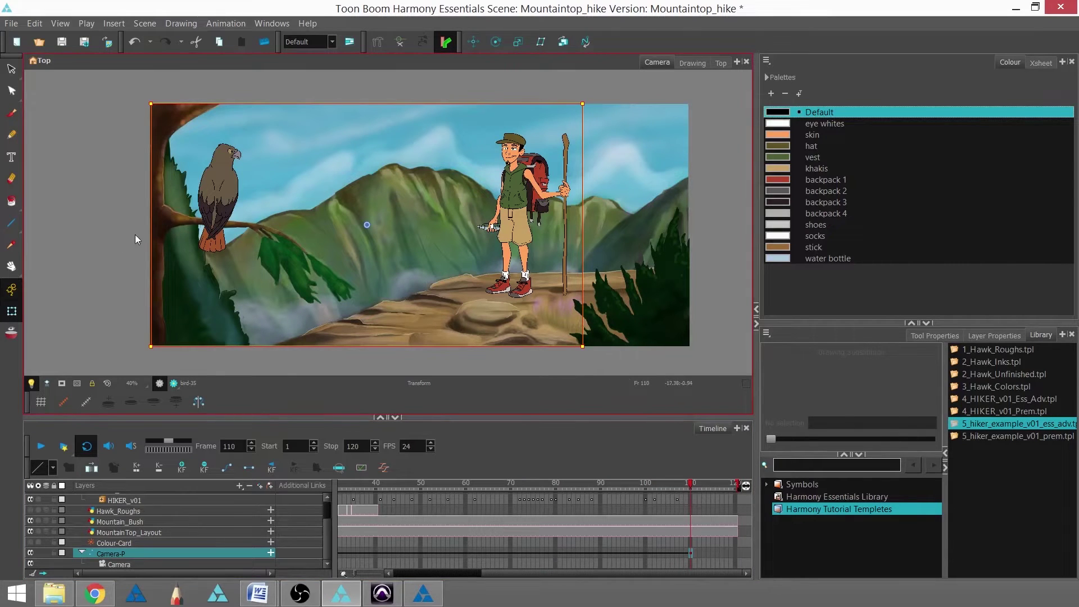
click(474, 42)
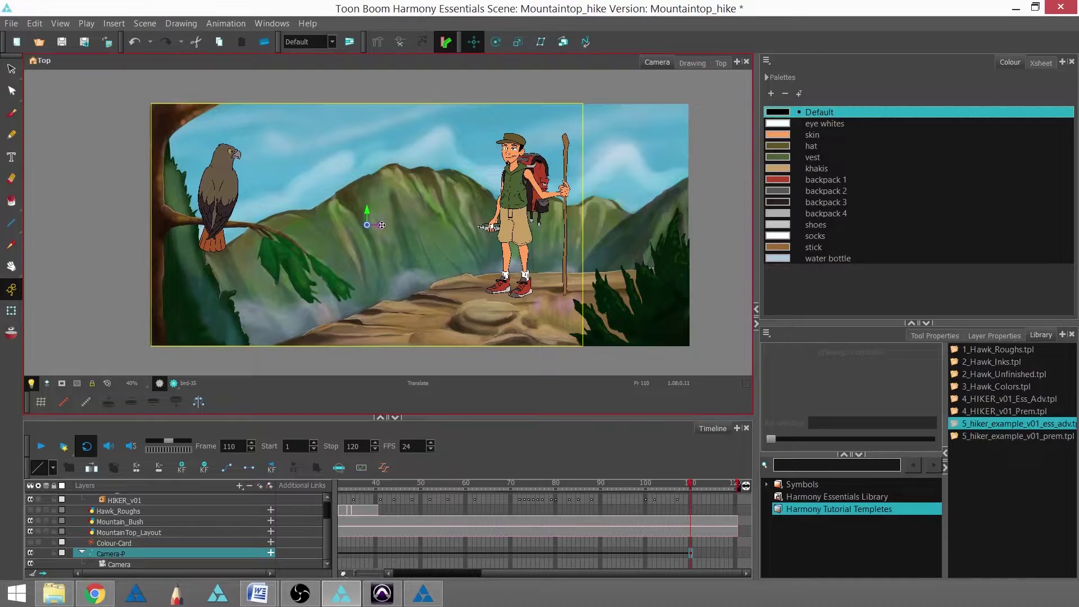
Step: Drag the camera right at frame 110 for a pan, play it back, then show Top view
drag(381, 225, 487, 230)
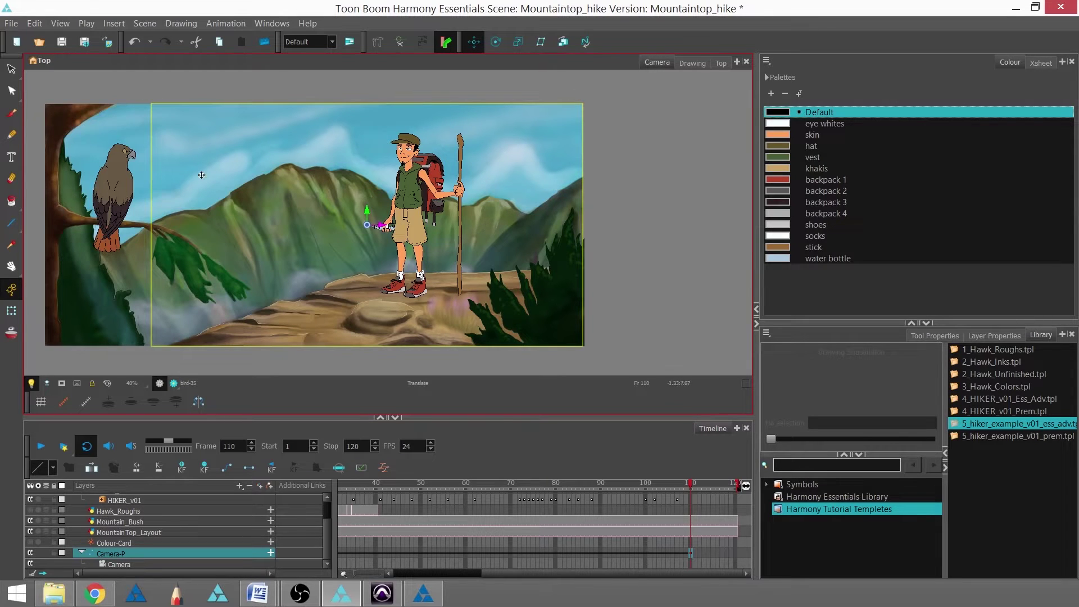
key(Return)
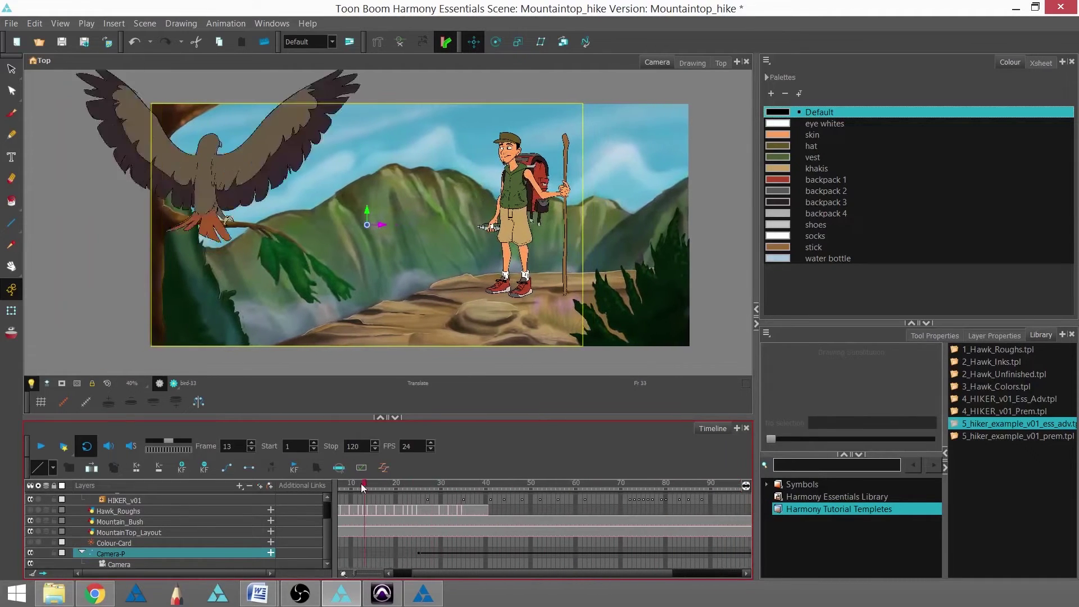
key(Return)
click(721, 63)
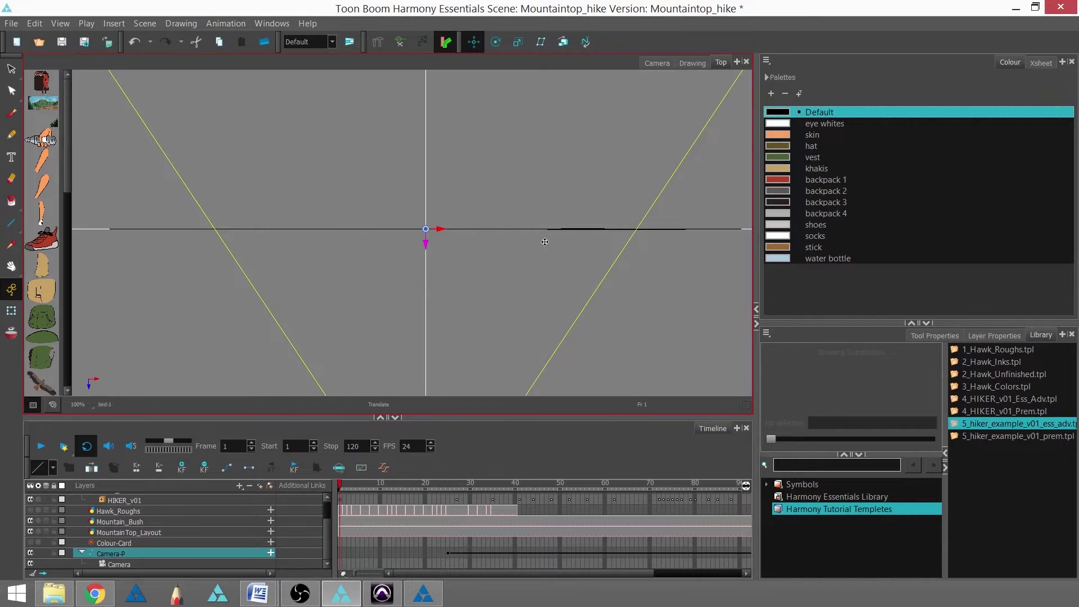
scroll(539, 243, down, 2)
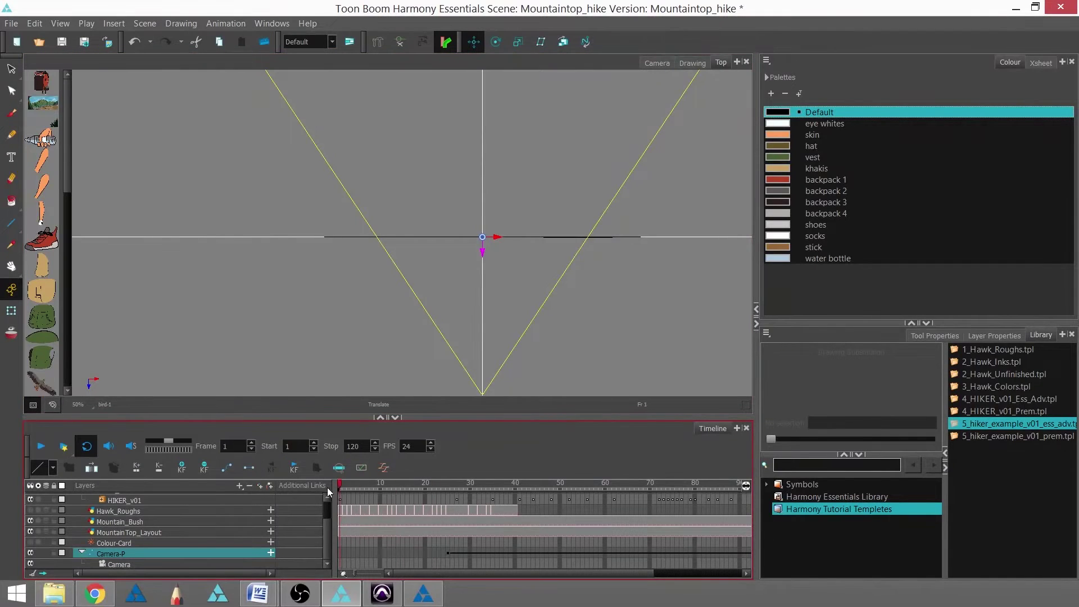
drag(393, 484, 448, 498)
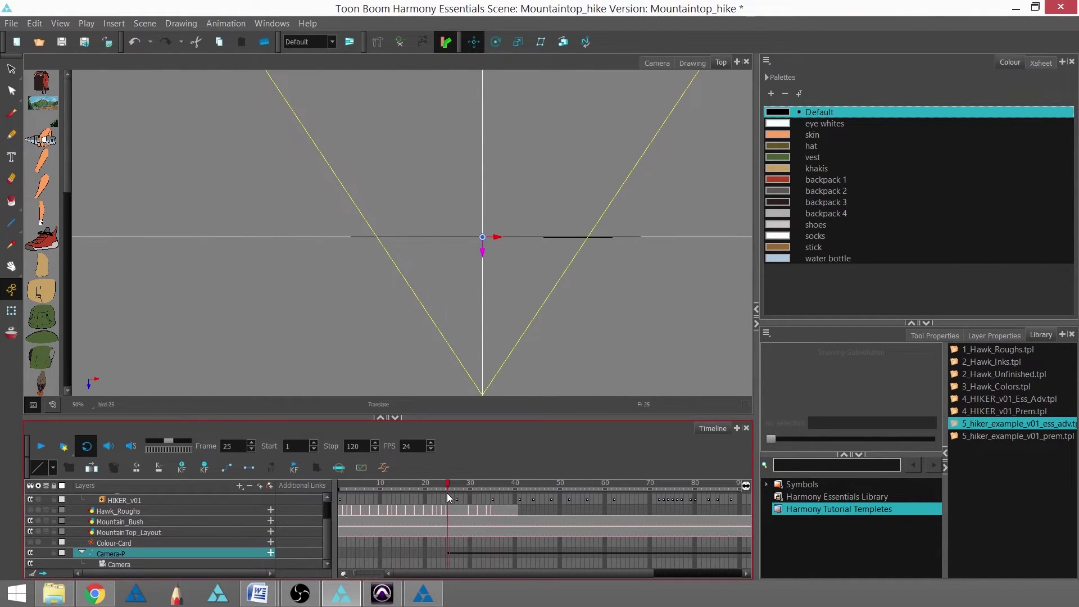
drag(448, 487, 346, 515)
click(662, 66)
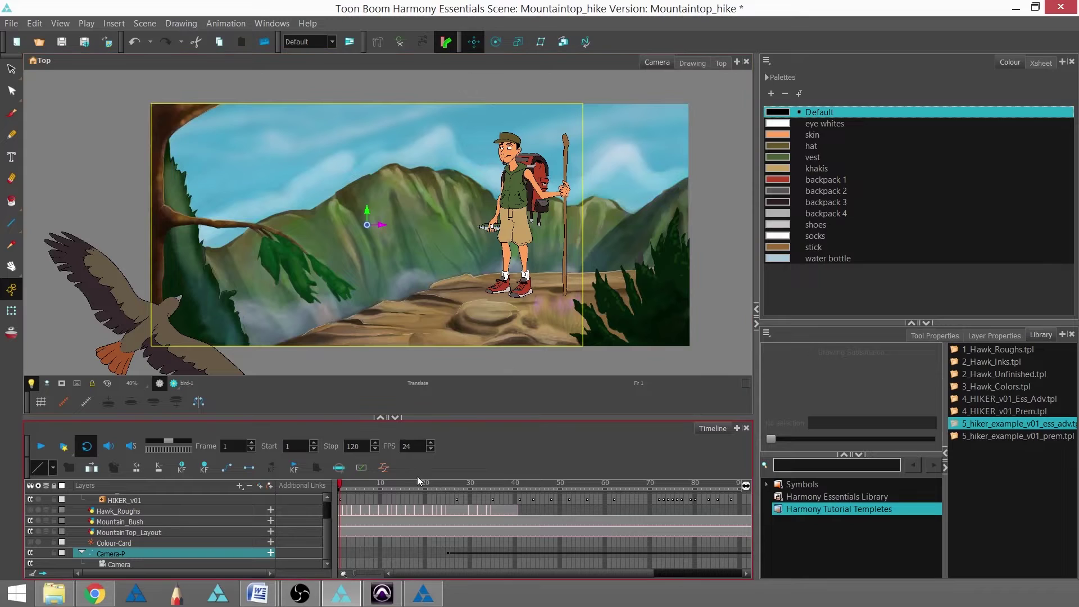
Step: In Top view, move Mountain_Bush closer to the camera, fine-tune its depth, and check Camera view
click(724, 61)
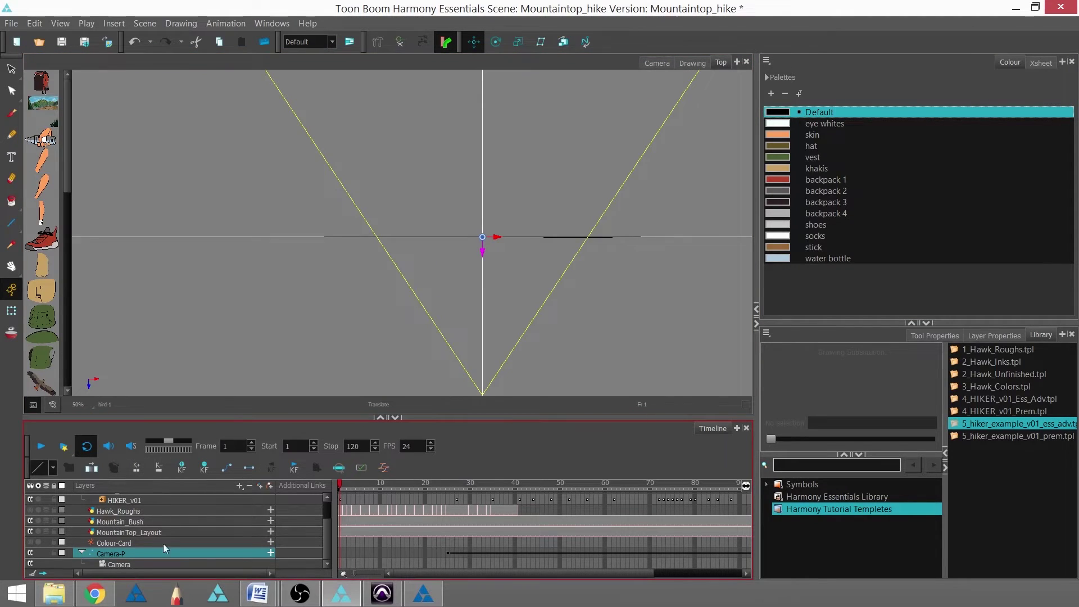
click(176, 522)
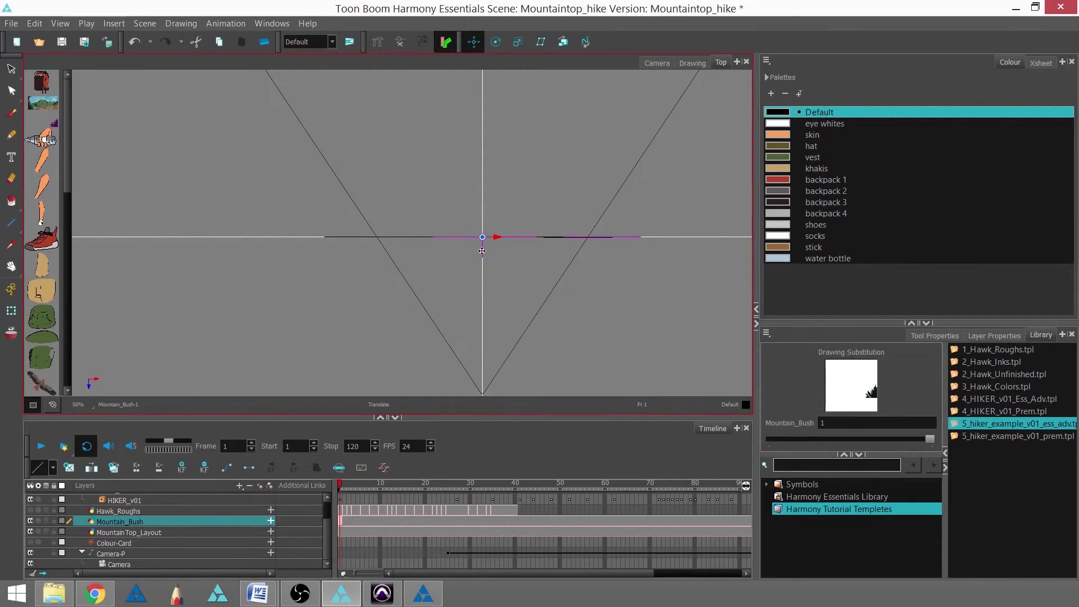
drag(483, 252, 482, 274)
scroll(482, 275, up, 3)
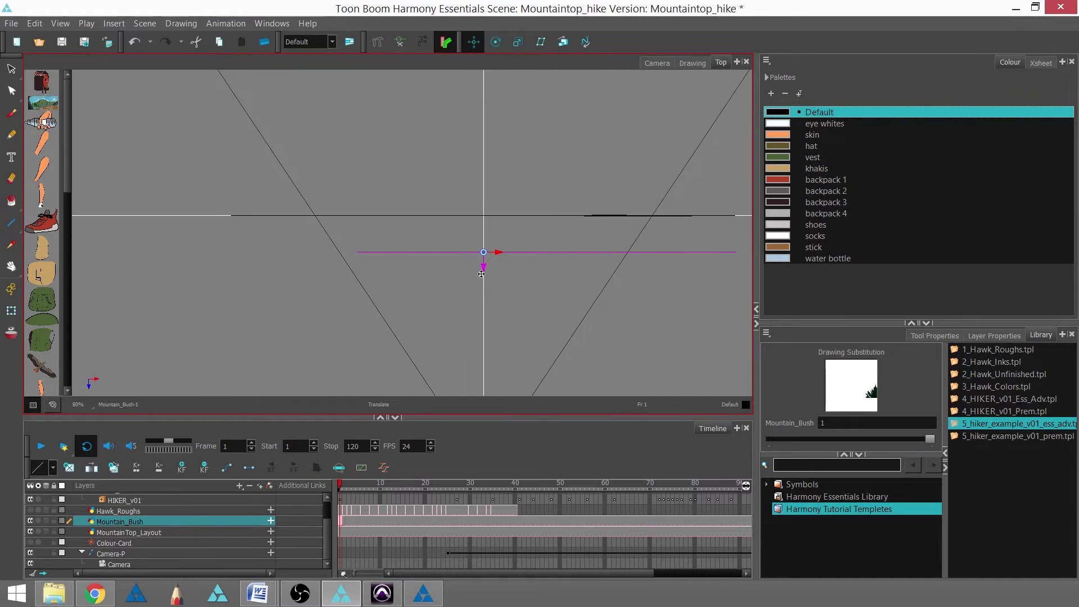
drag(485, 263, 484, 250)
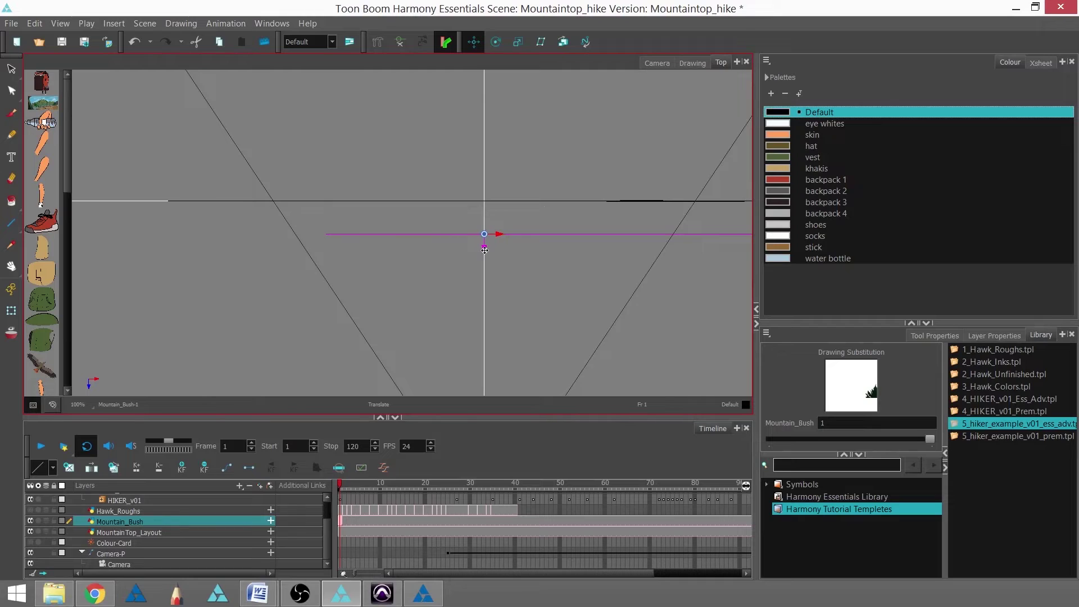
click(653, 67)
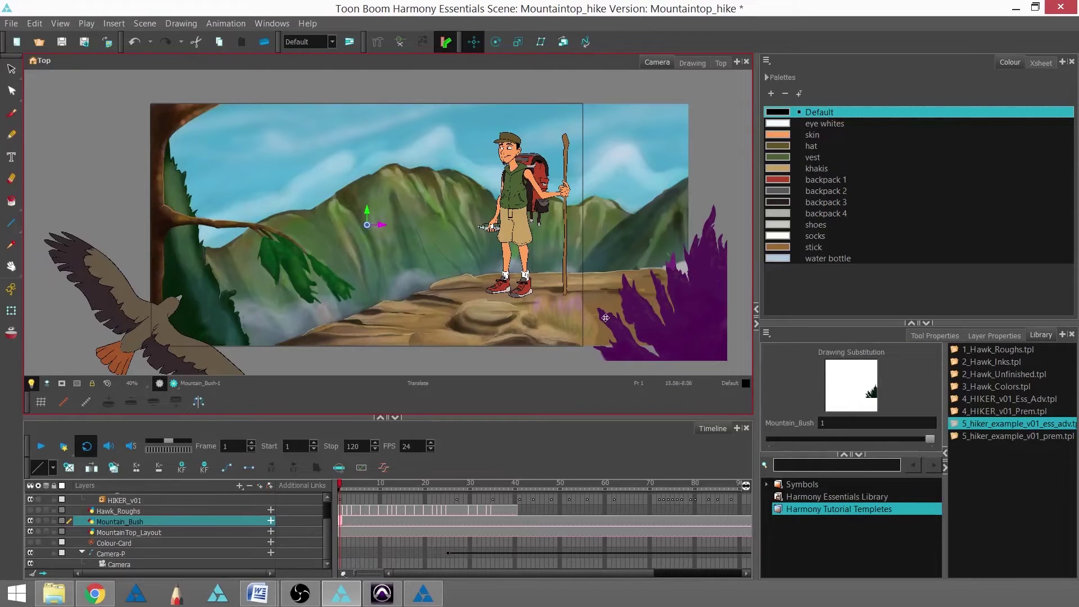
Step: Reposition Mountain_Bush left, up, then slightly right, scrubbing the pan to review it
drag(383, 225, 354, 220)
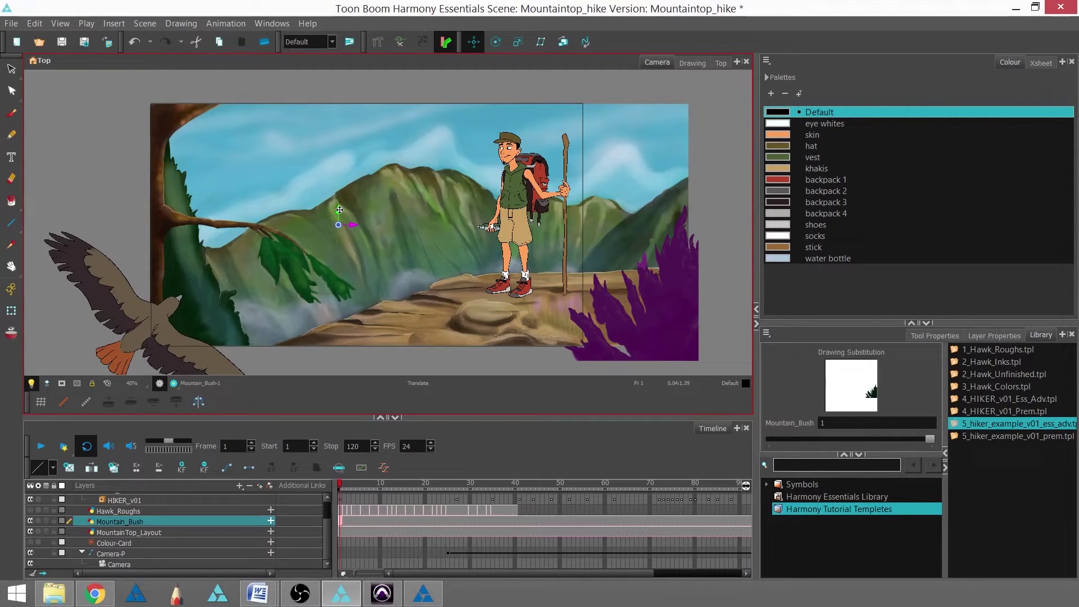
drag(340, 211, 341, 202)
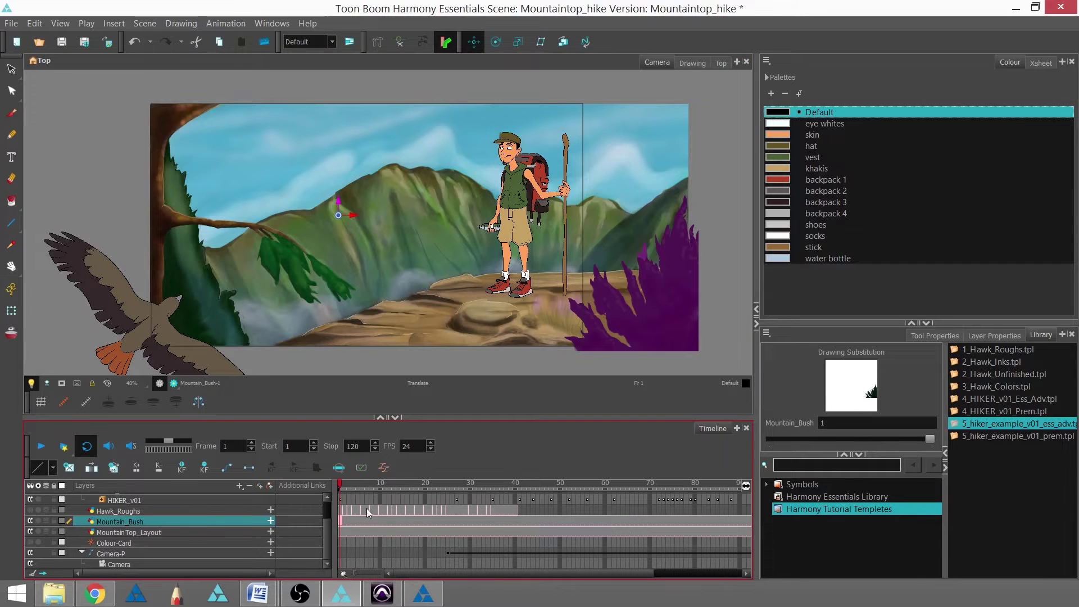
drag(340, 487, 733, 531)
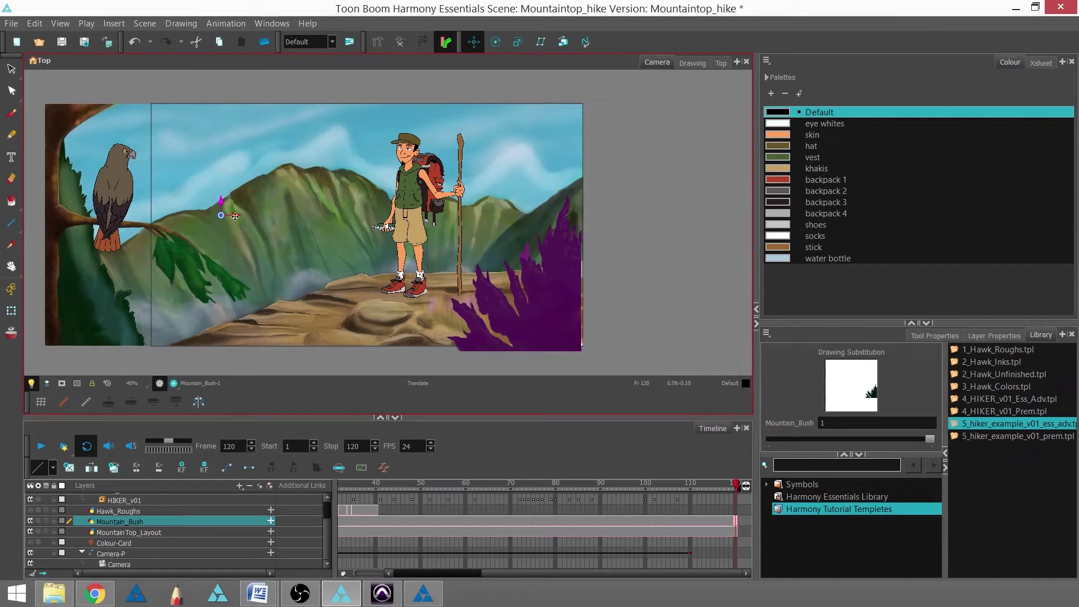
drag(235, 216, 239, 216)
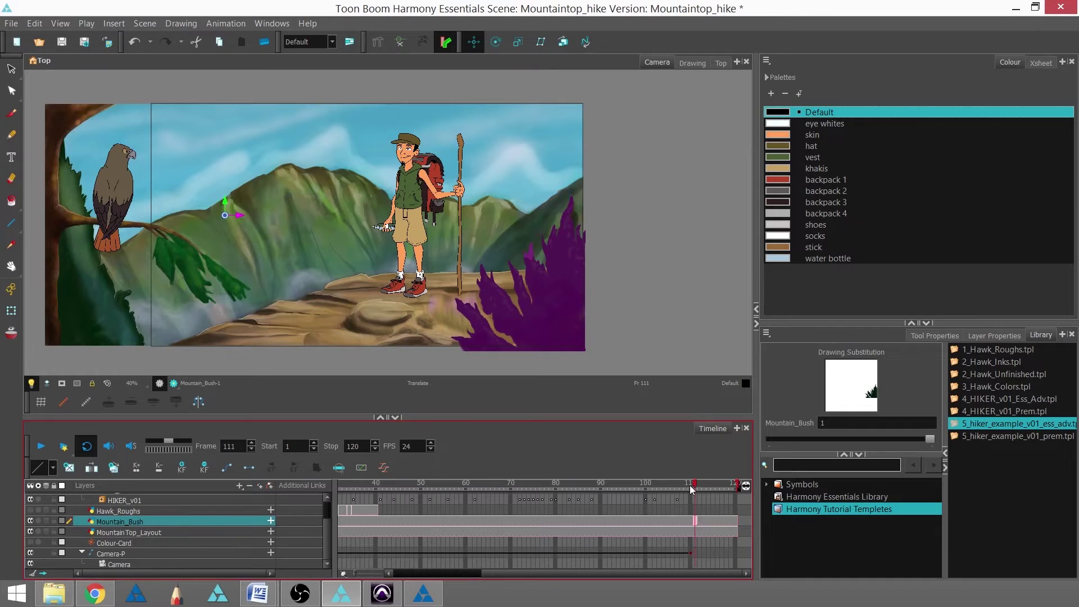
drag(692, 490, 386, 489)
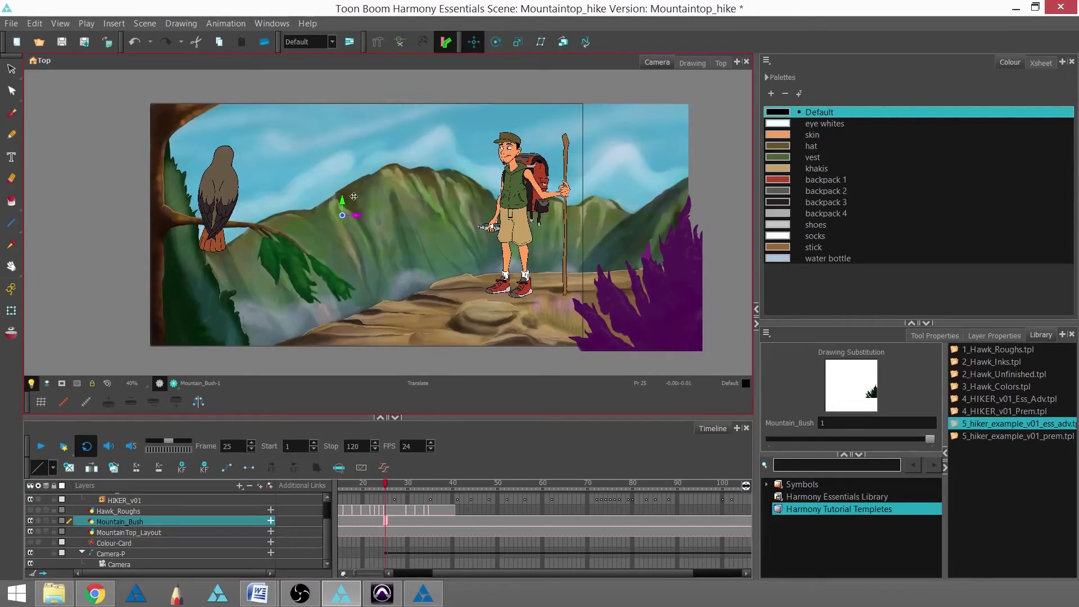
Step: Select Camera-P and open a Side view showing the camera's field-of-view cone
click(164, 554)
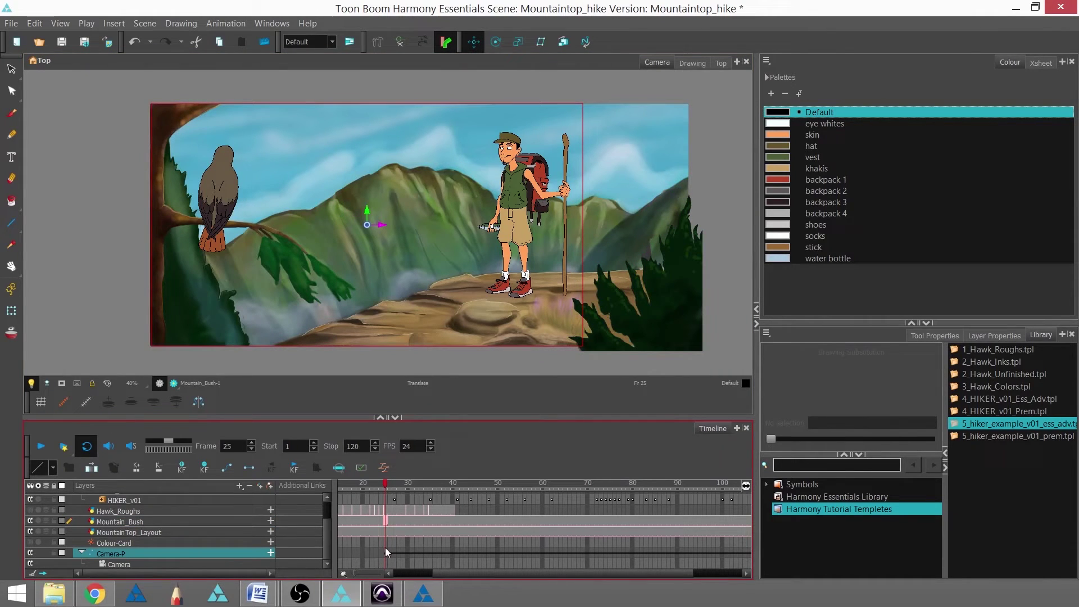
drag(406, 576, 507, 574)
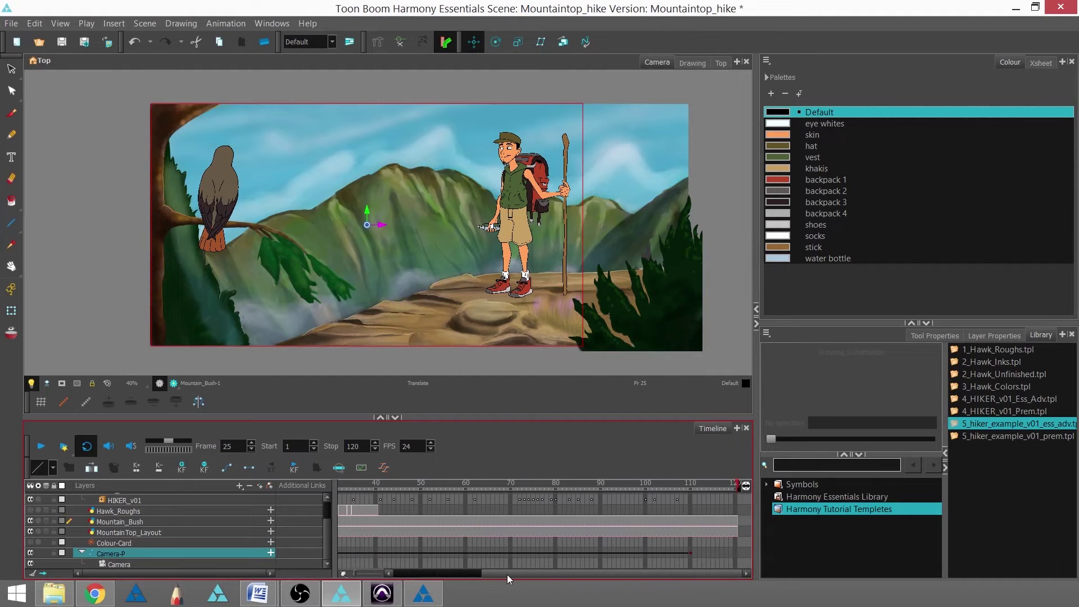
click(737, 62)
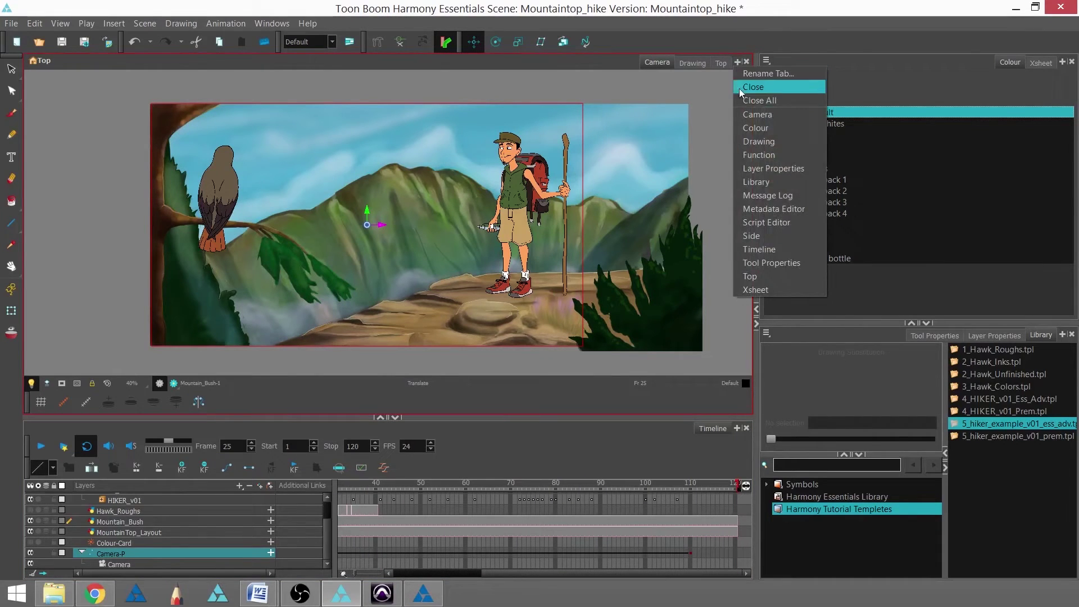
click(752, 236)
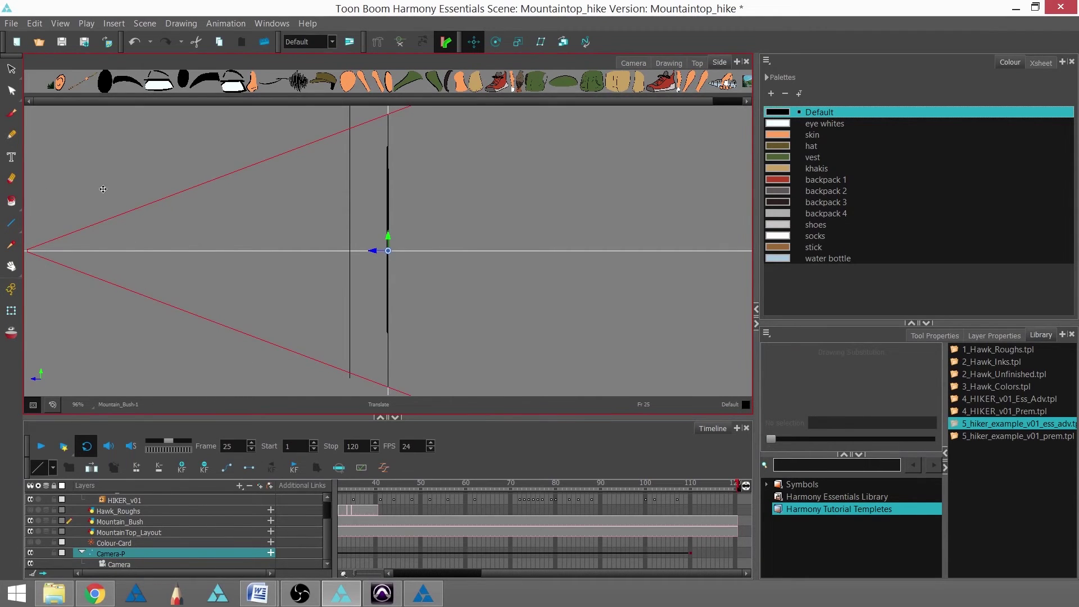
Step: In Animate mode, dolly the Camera-P camera slightly closer at frame 110, then return to Camera view
click(14, 291)
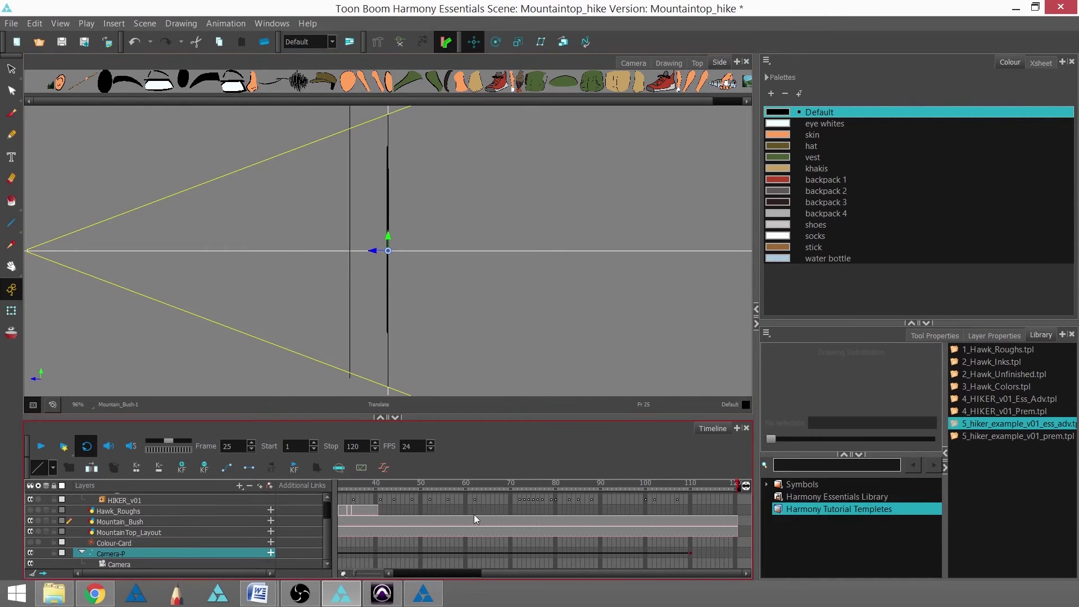
drag(472, 574, 318, 576)
drag(430, 578, 665, 561)
click(690, 553)
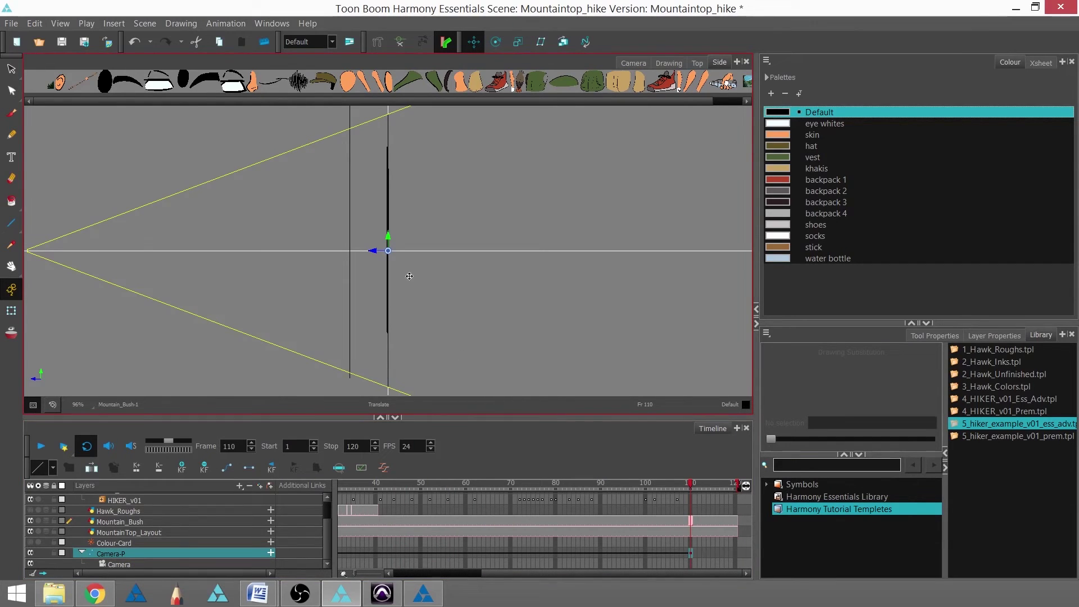
drag(377, 251, 393, 253)
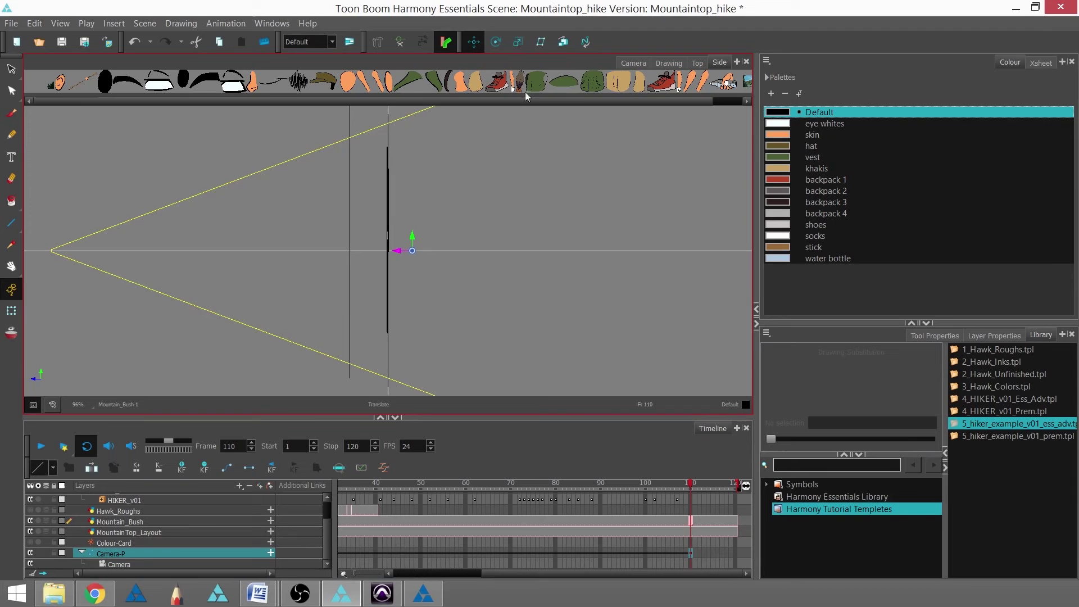
click(634, 62)
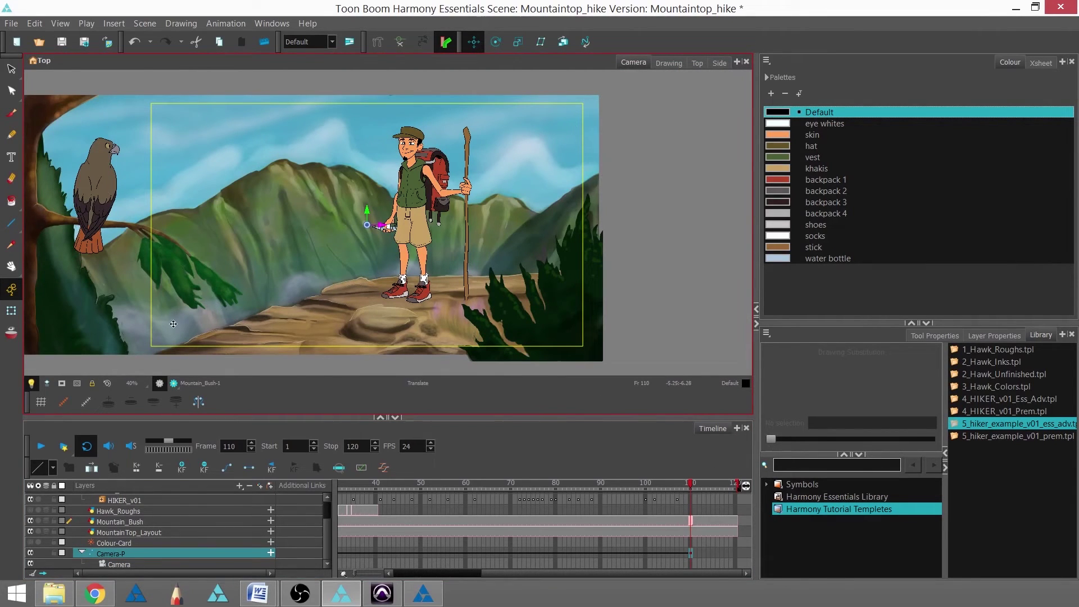
Step: Review the camera pan and push-in toward the hiker and hawk, then return to frame 25
drag(692, 489, 317, 501)
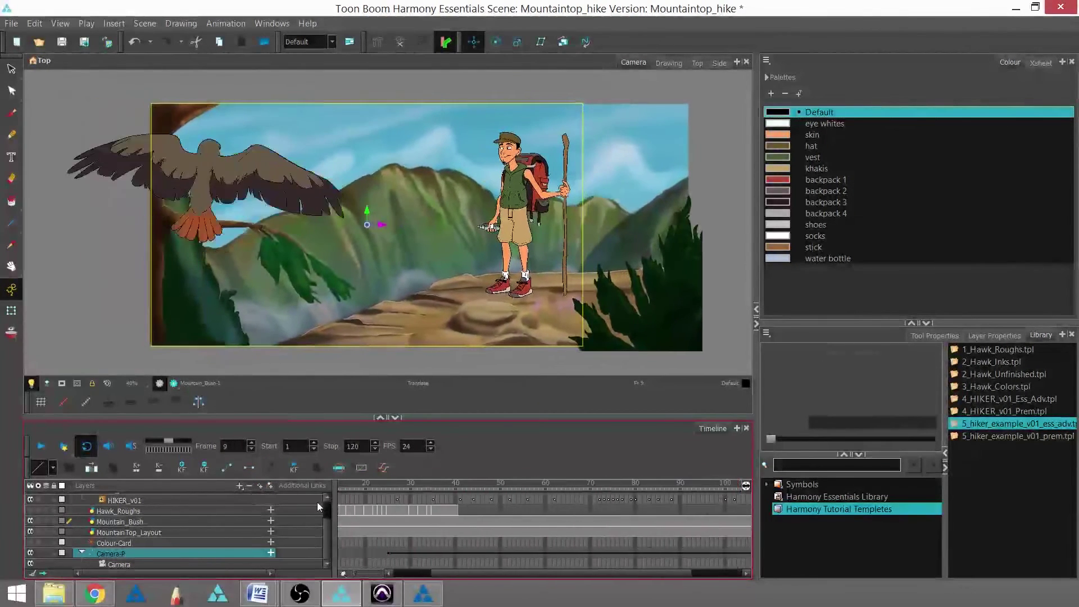
click(42, 447)
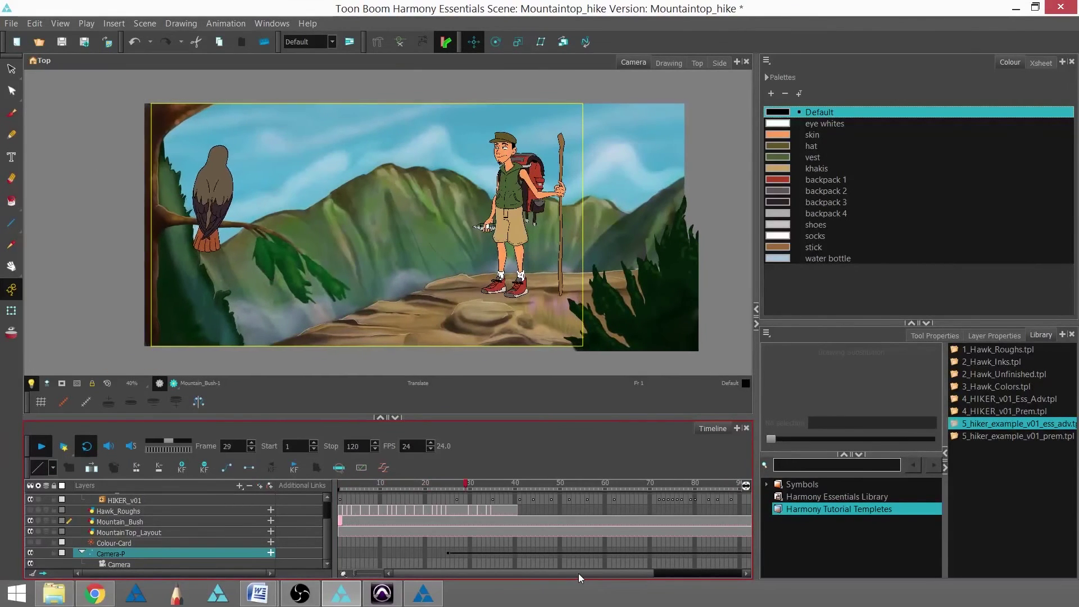
key(Return)
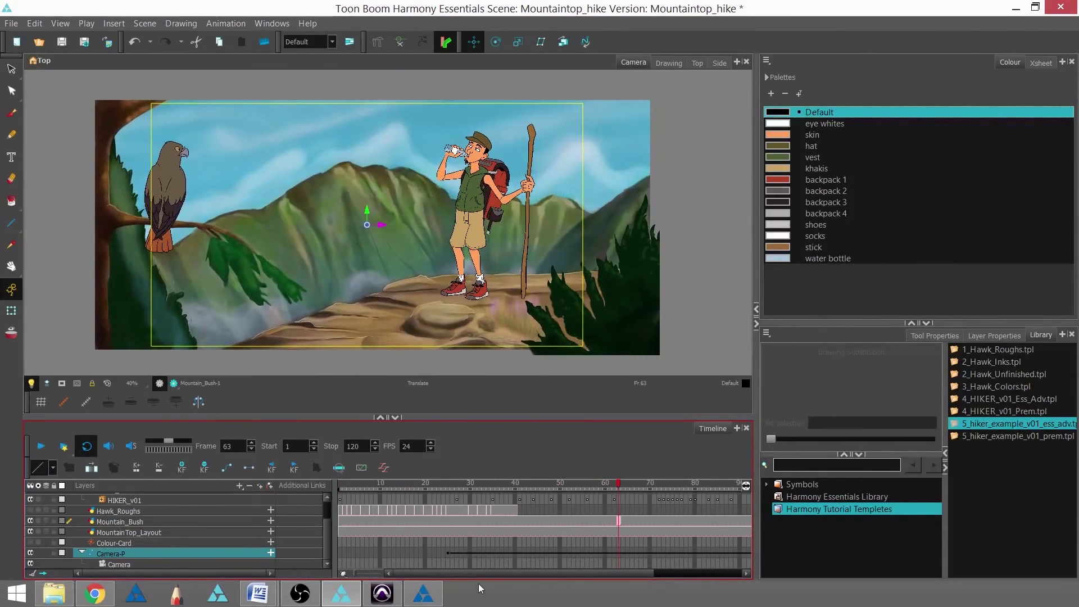
drag(477, 573, 483, 572)
click(437, 552)
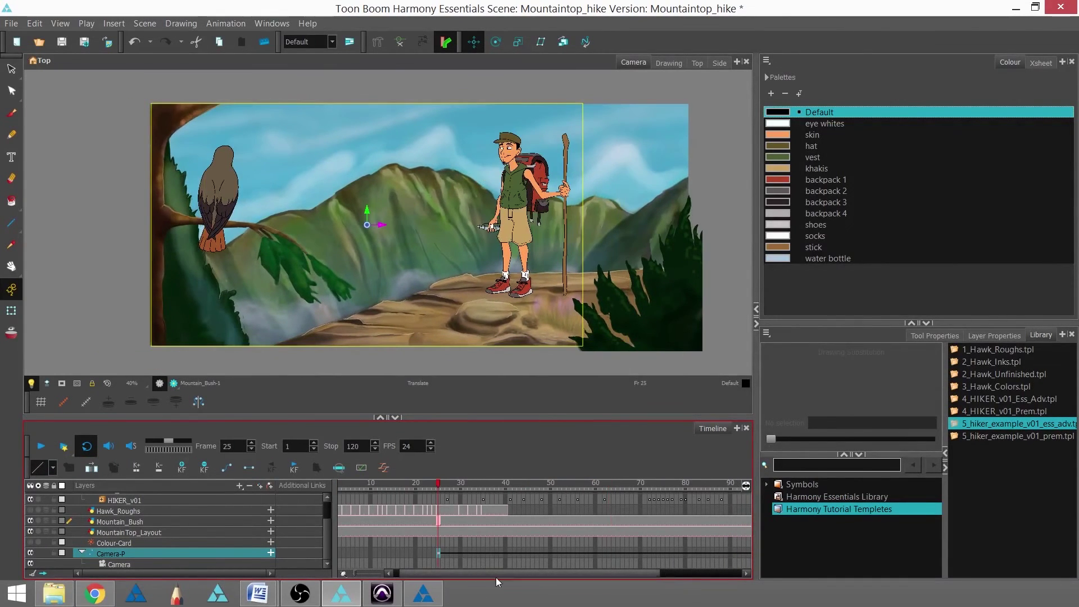
Step: Ease the camera out of the frame 25 keyframe and into the frame 110 keyframe
click(385, 469)
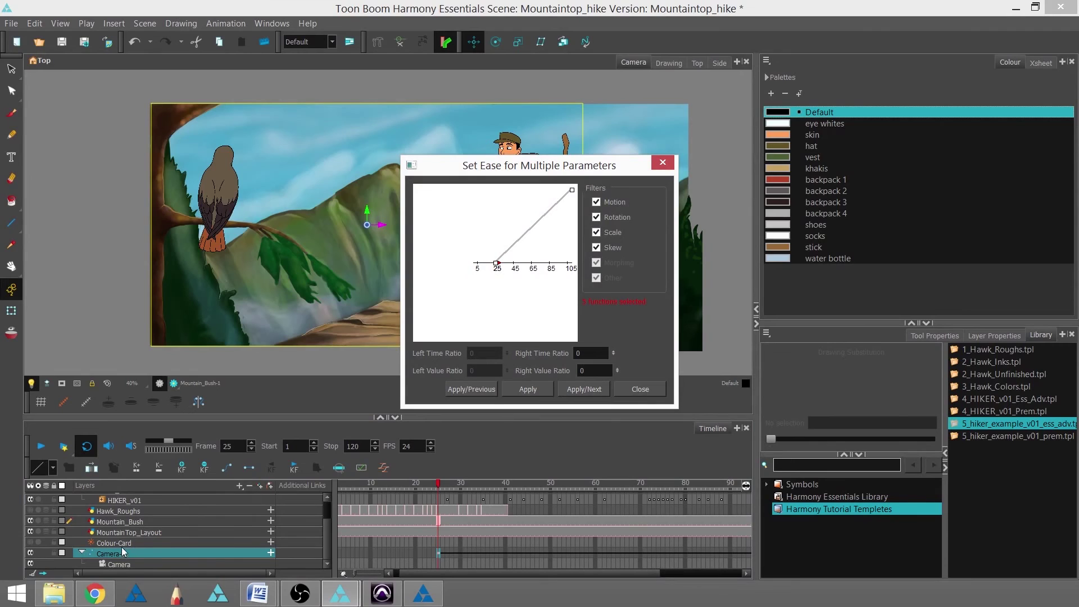
drag(500, 262, 537, 254)
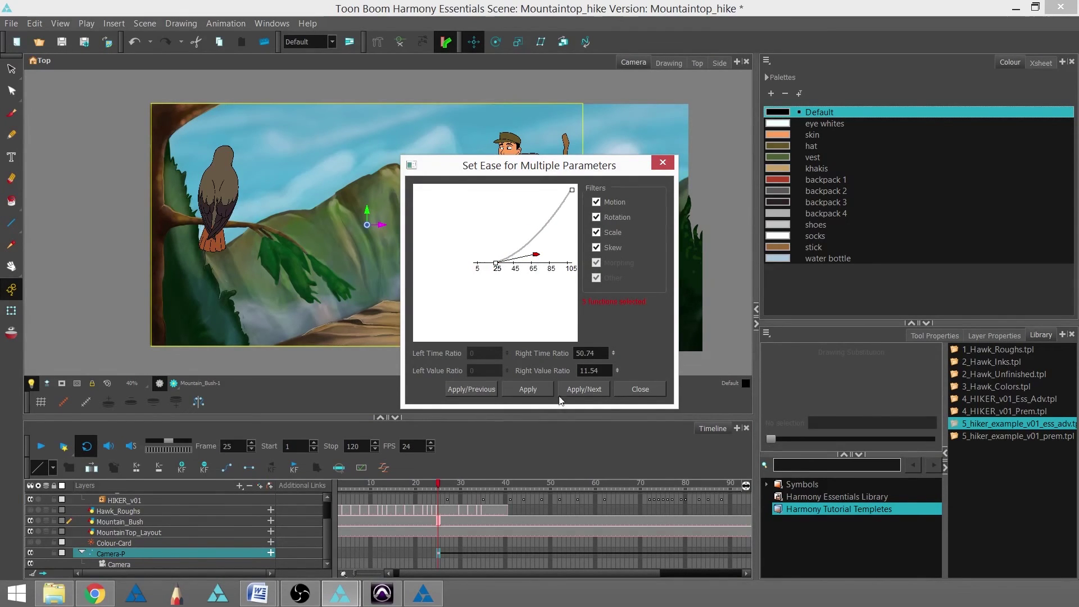
click(581, 390)
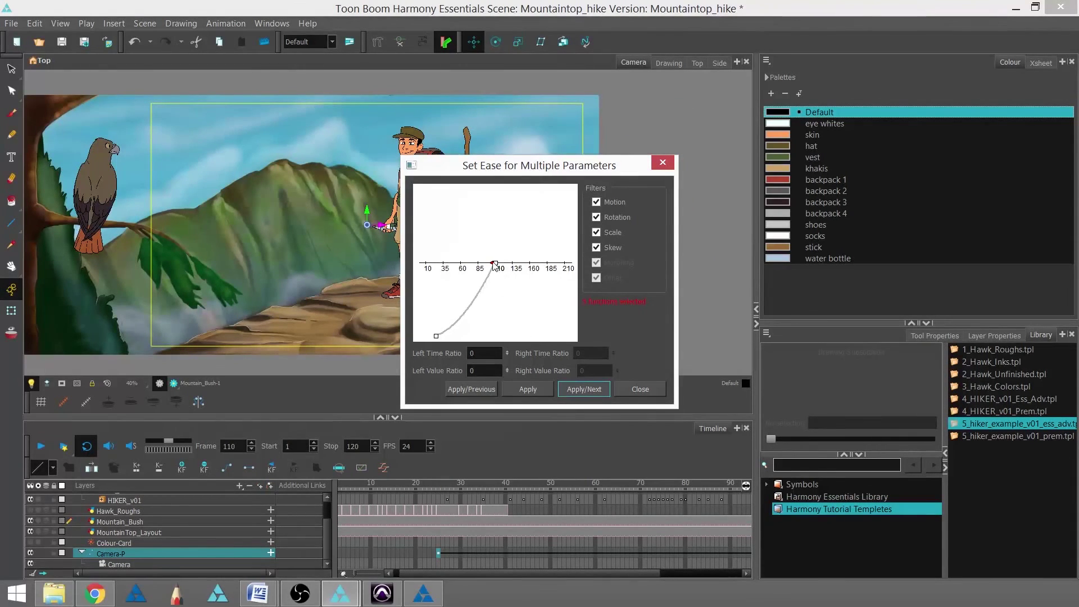
drag(494, 263, 471, 277)
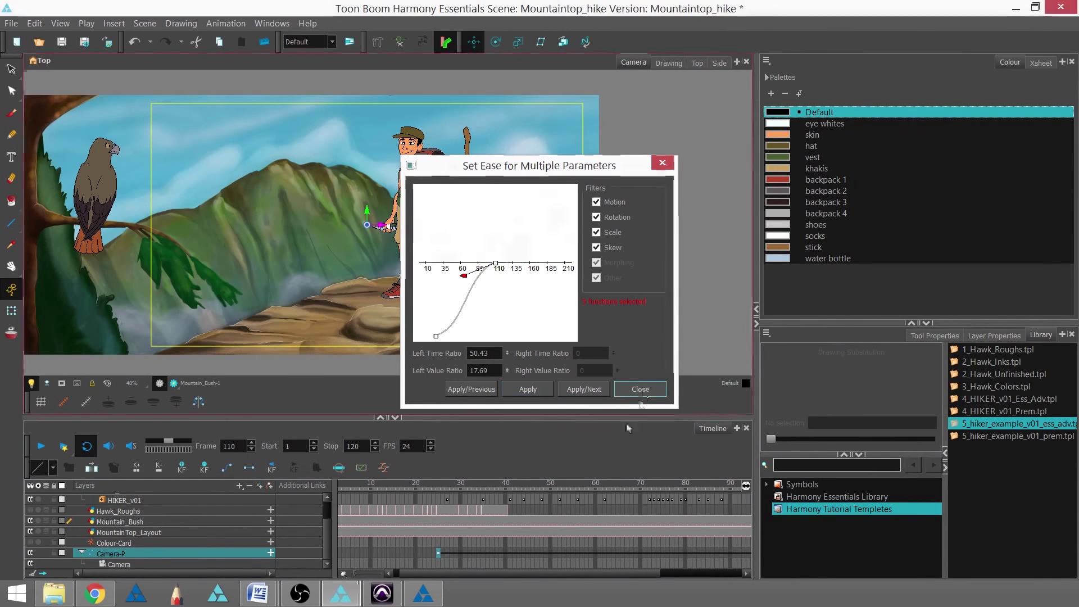
click(641, 389)
Step: Play the 120-frame scene to watch the eased camera pan and dolly-in
drag(564, 574, 558, 573)
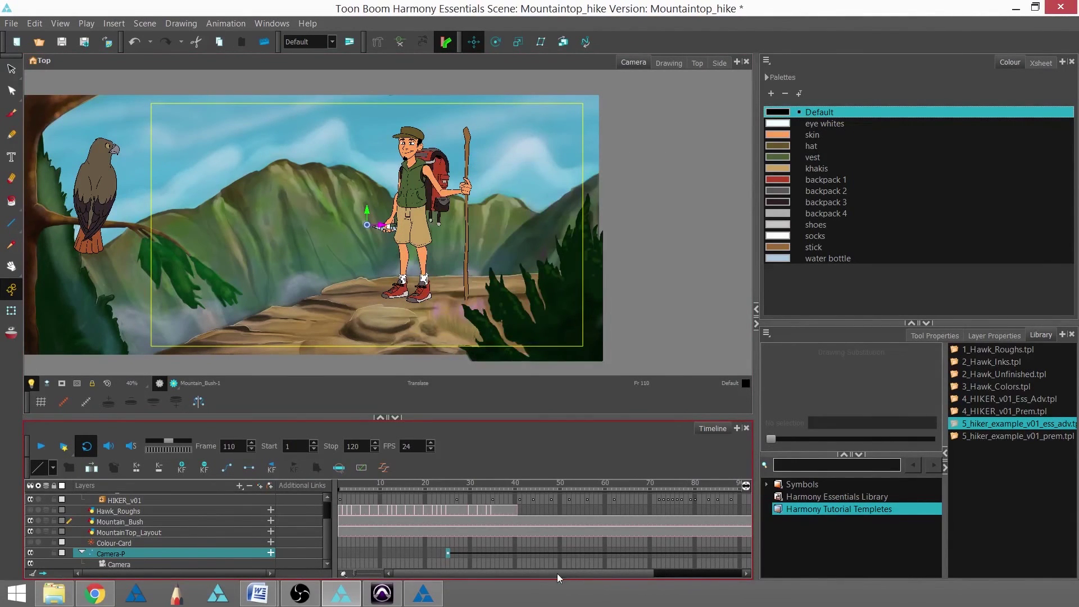
click(42, 446)
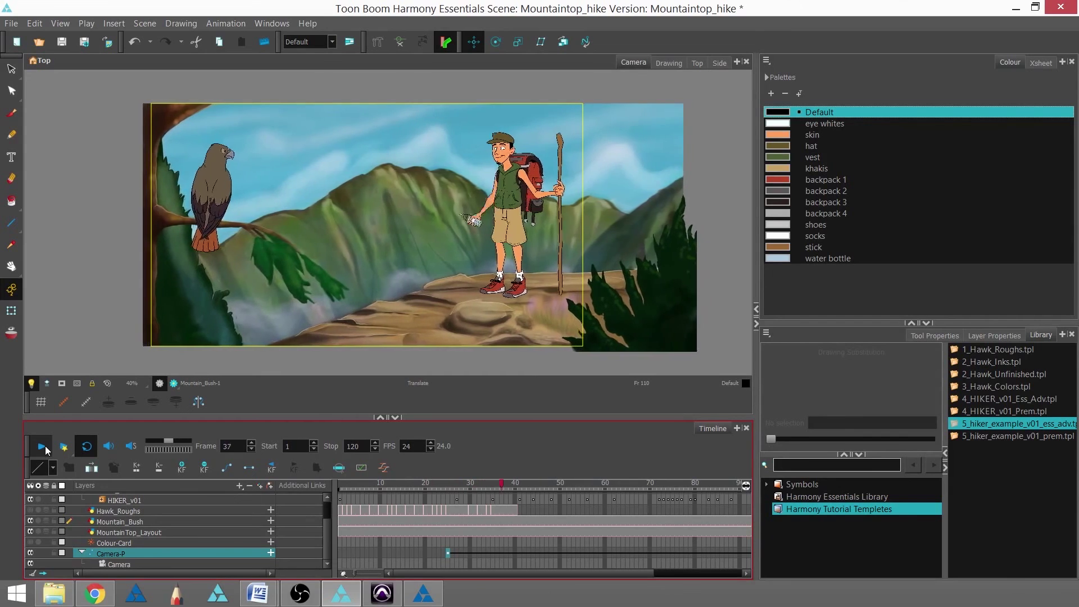